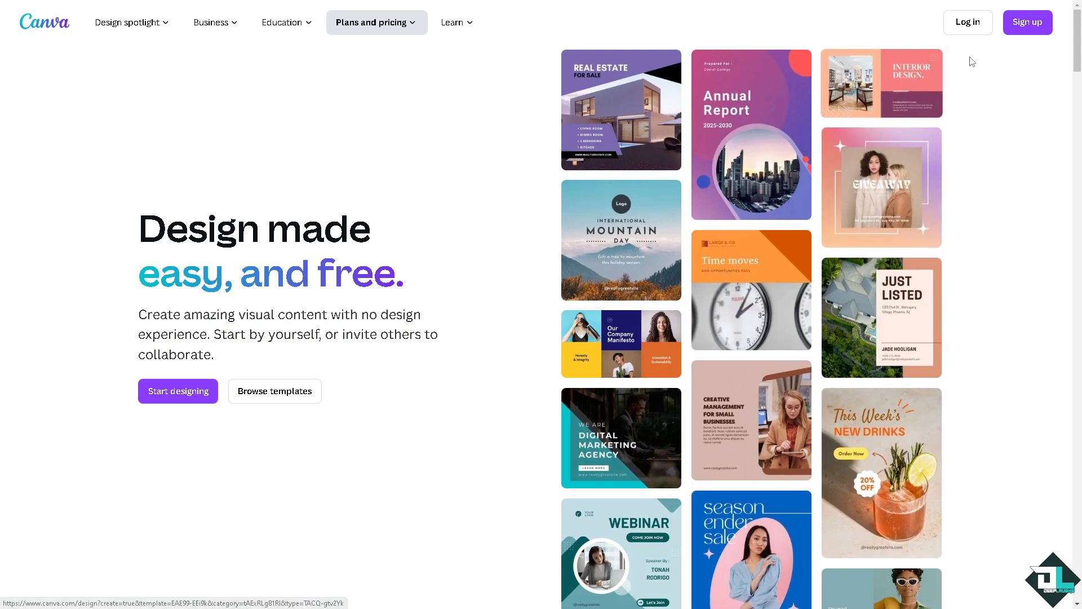
Bring up Canva's sign-up prompt and choose to continue another way.
{"action": "left_click", "coordinate": [1021, 28]}
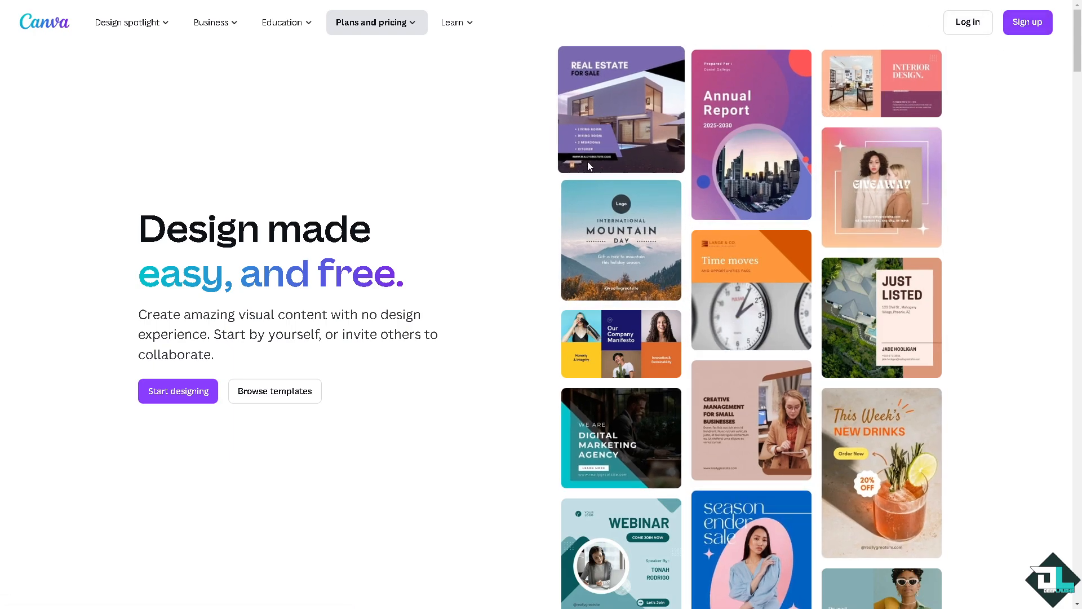
{"action": "left_click", "coordinate": [543, 338]}
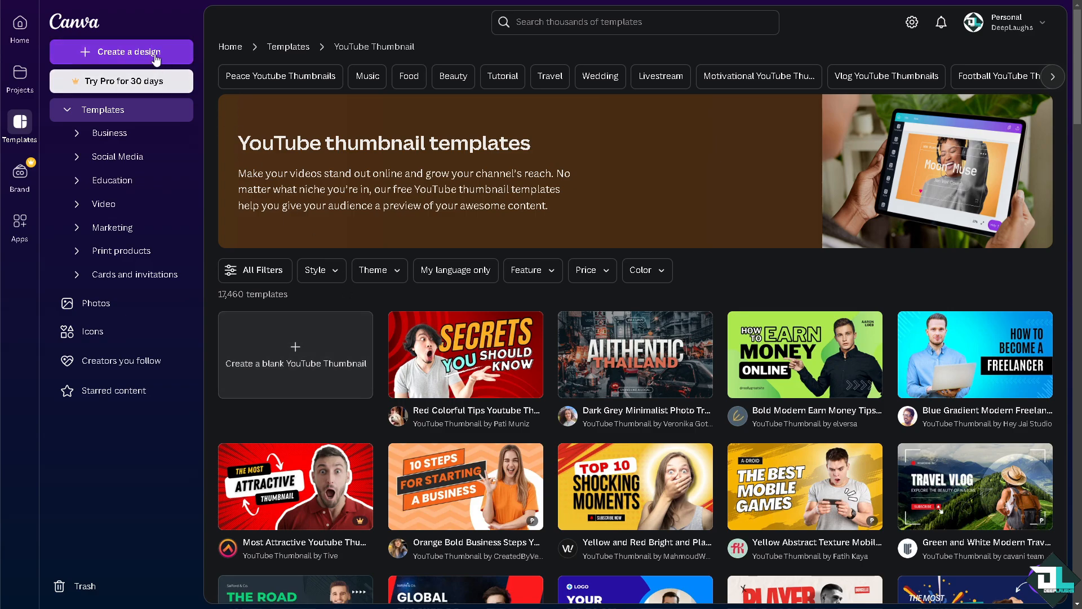
Create a blank YouTube Thumbnail design titled 'How to Blur Edges in Canva'.
{"action": "left_click", "coordinate": [267, 342]}
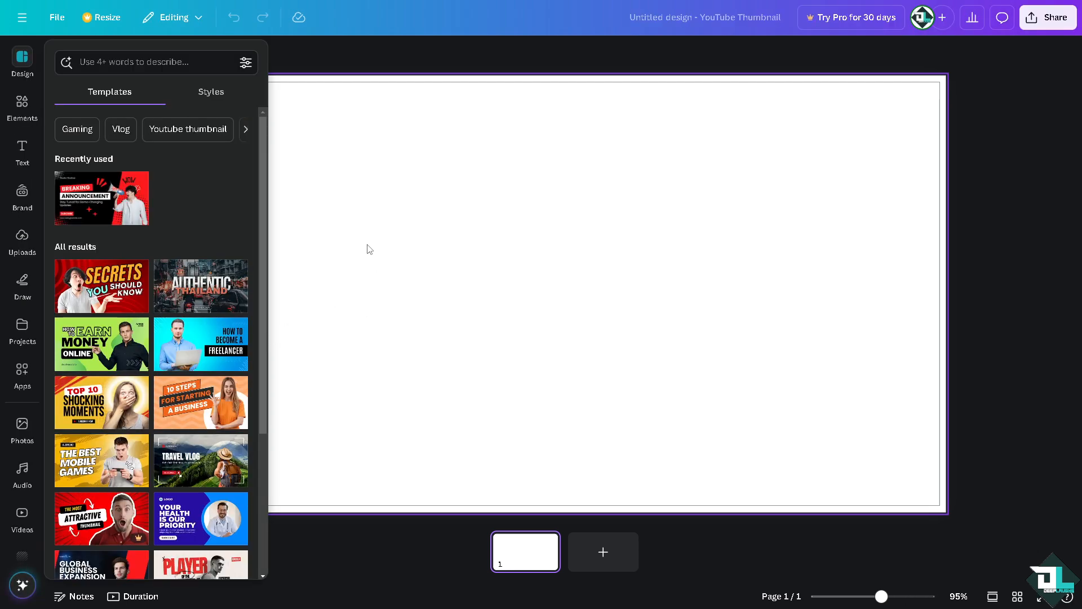
{"action": "left_click", "coordinate": [382, 244]}
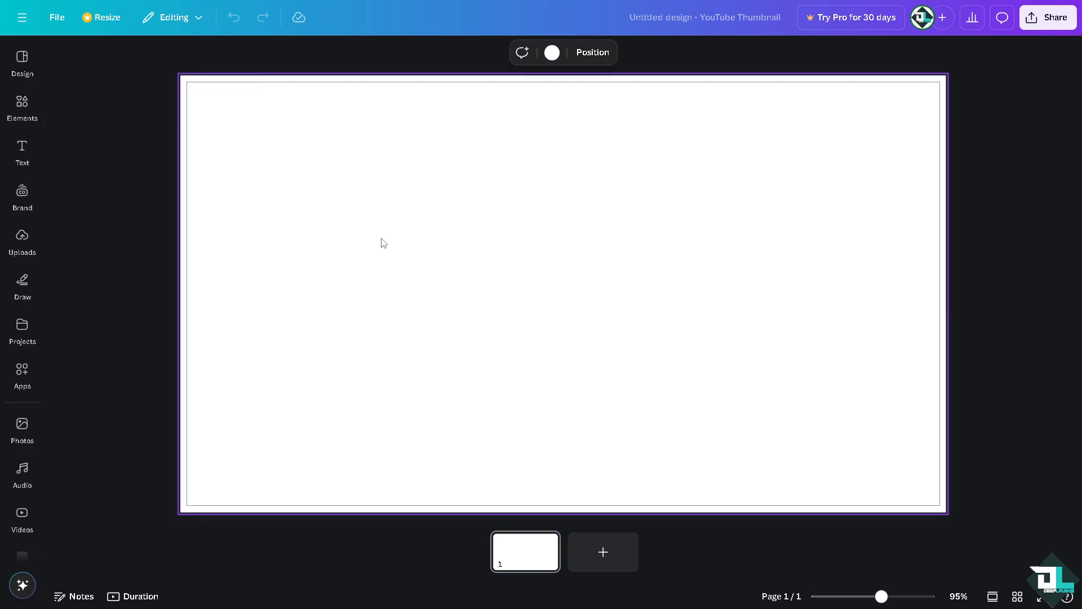
{"action": "left_click", "coordinate": [704, 21]}
{"action": "type", "text": "How to Blur Edges in Canva"}
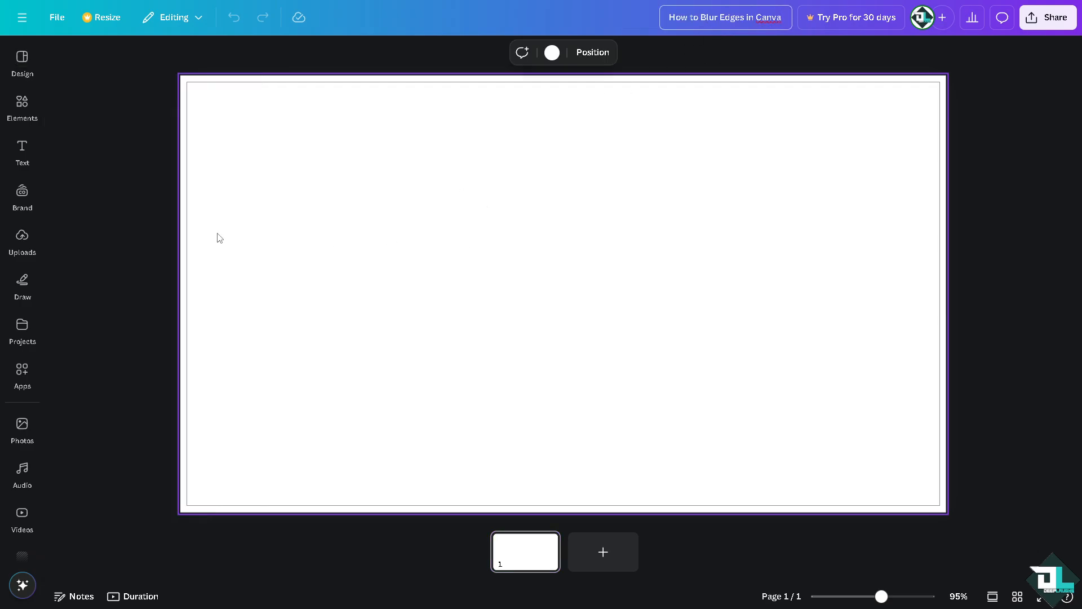
{"action": "key", "text": "Return"}
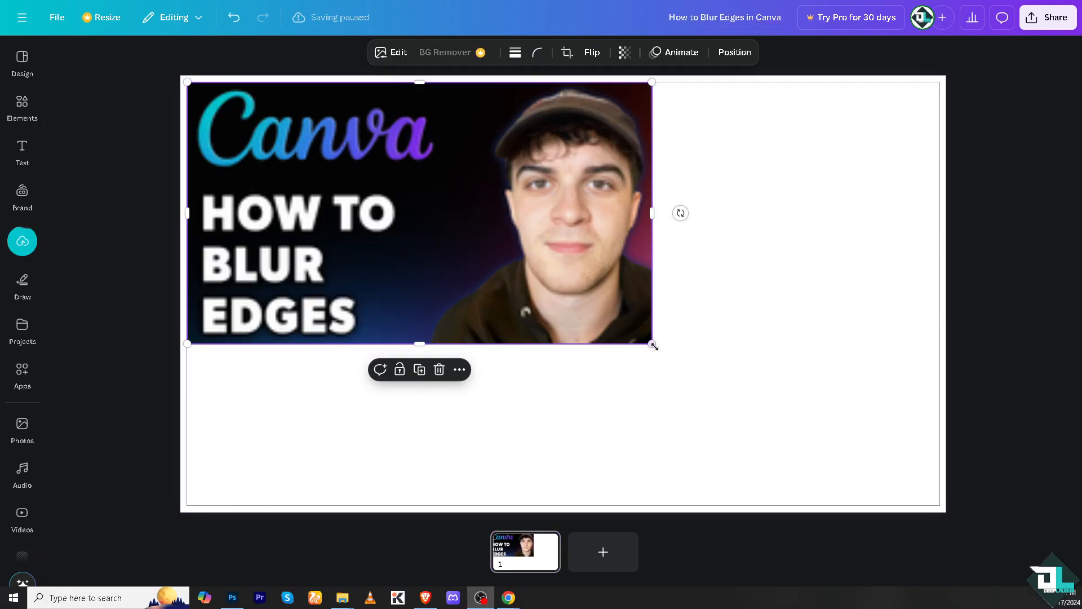
Stretch the HOW TO BLUR EDGES image to fill the whole 1280 × 720 page.
{"action": "left_click_drag", "start_coordinate": [652, 344], "coordinate": [958, 467]}
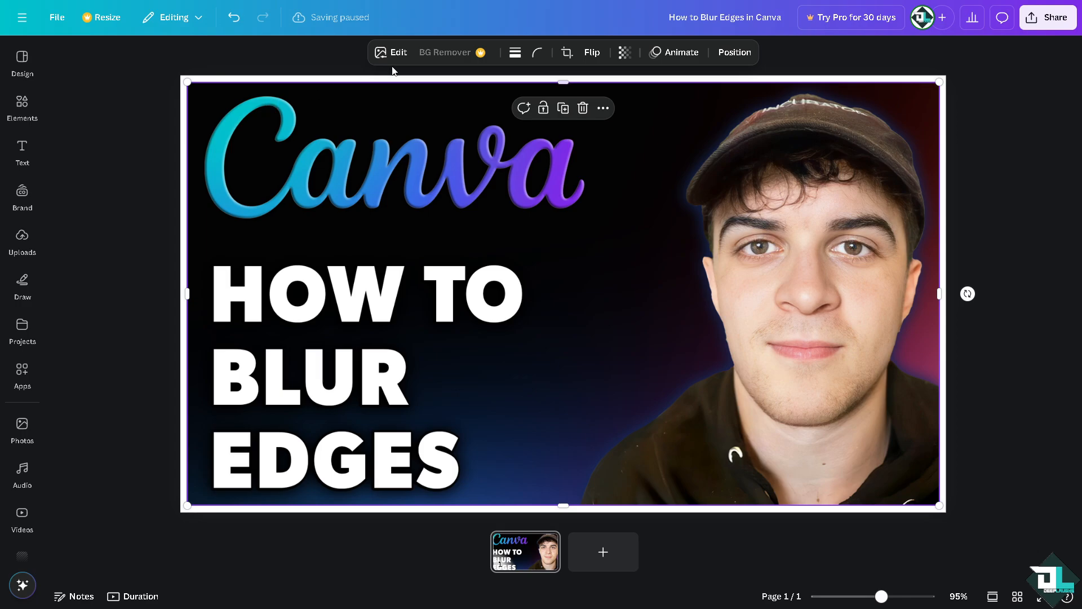
{"action": "left_click", "coordinate": [42, 107]}
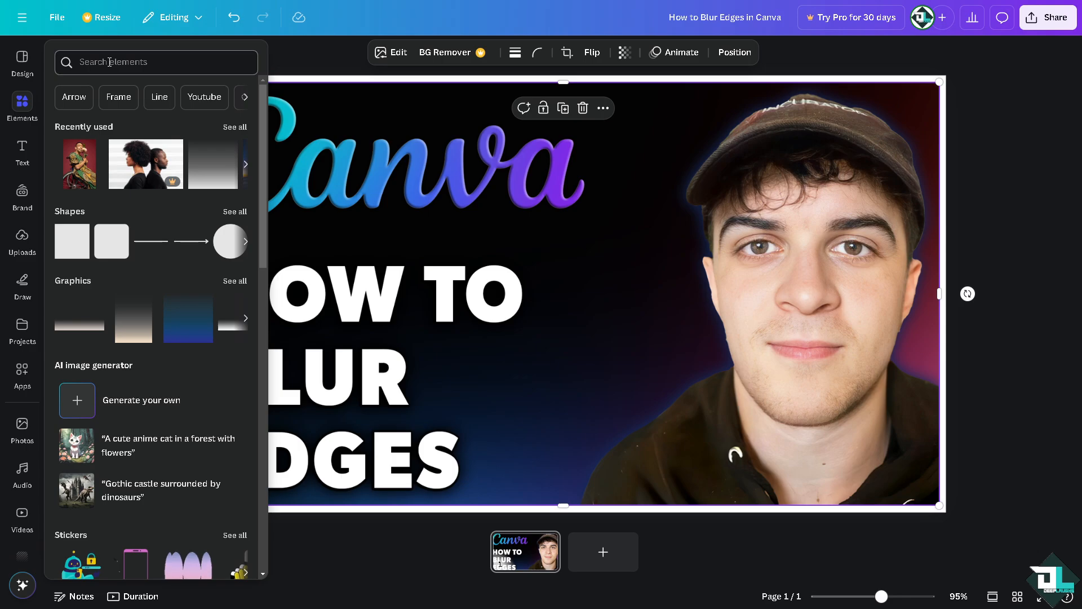
Search Elements for 'gradient' and filter Graphics results to Transparent gradient.
{"action": "left_click", "coordinate": [109, 62]}
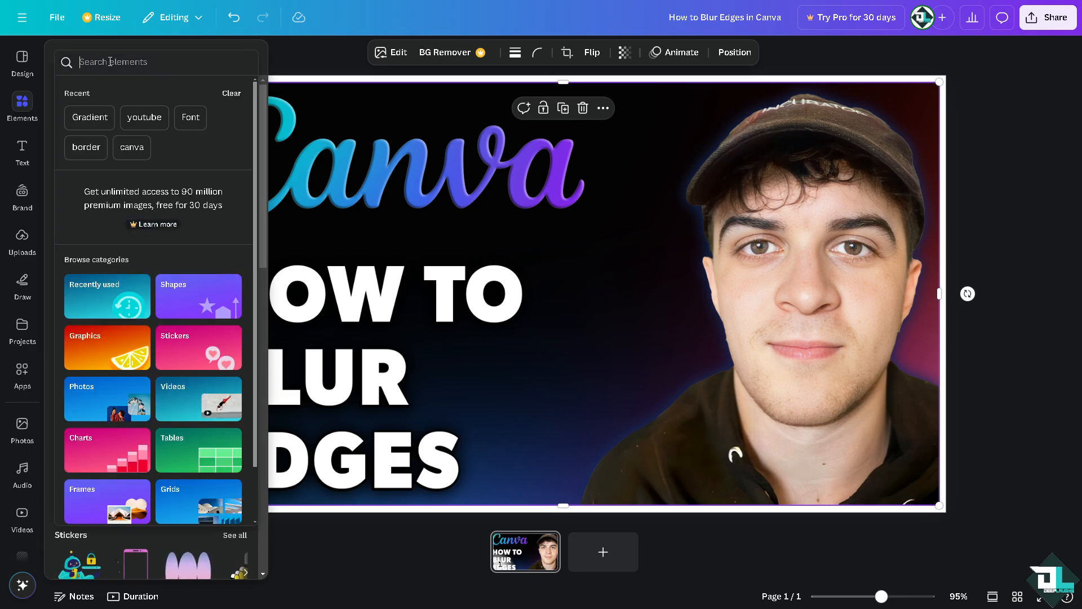
{"action": "type", "text": "Gradiebnt"}
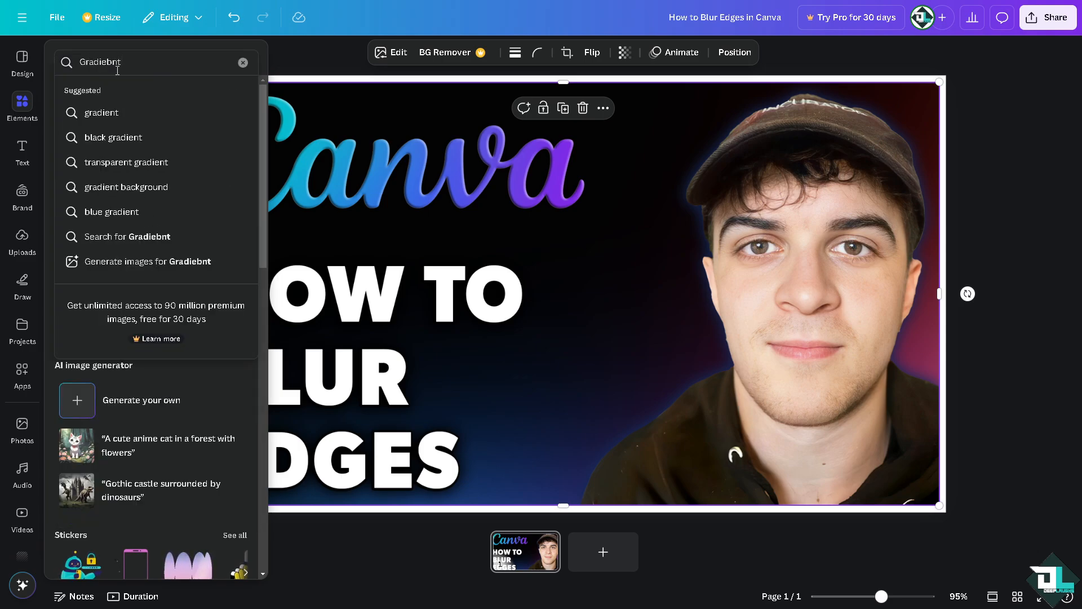
{"action": "left_click", "coordinate": [131, 112]}
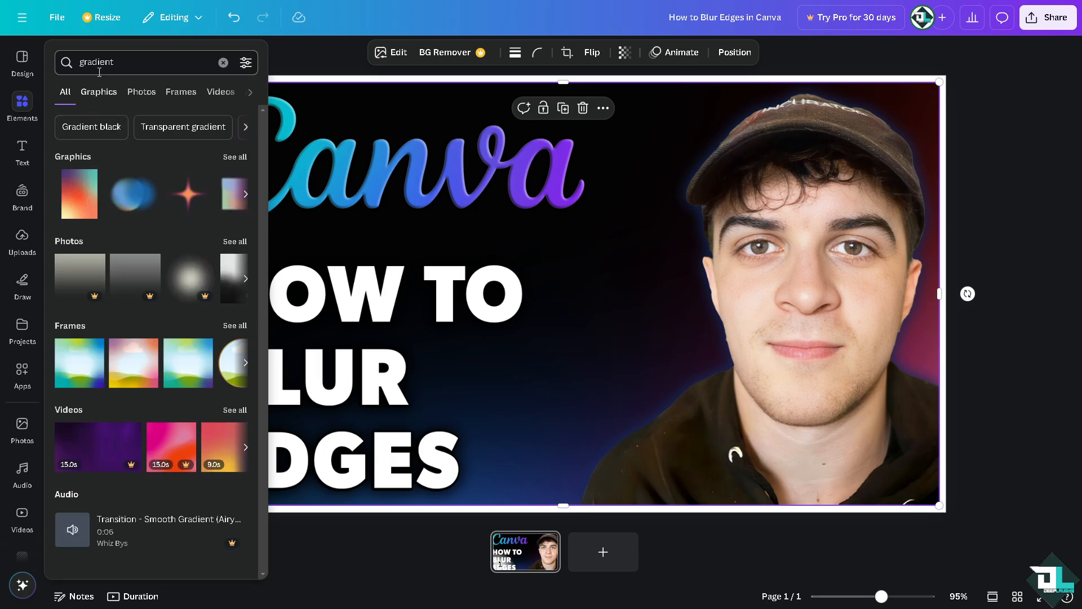
{"action": "left_click", "coordinate": [99, 94]}
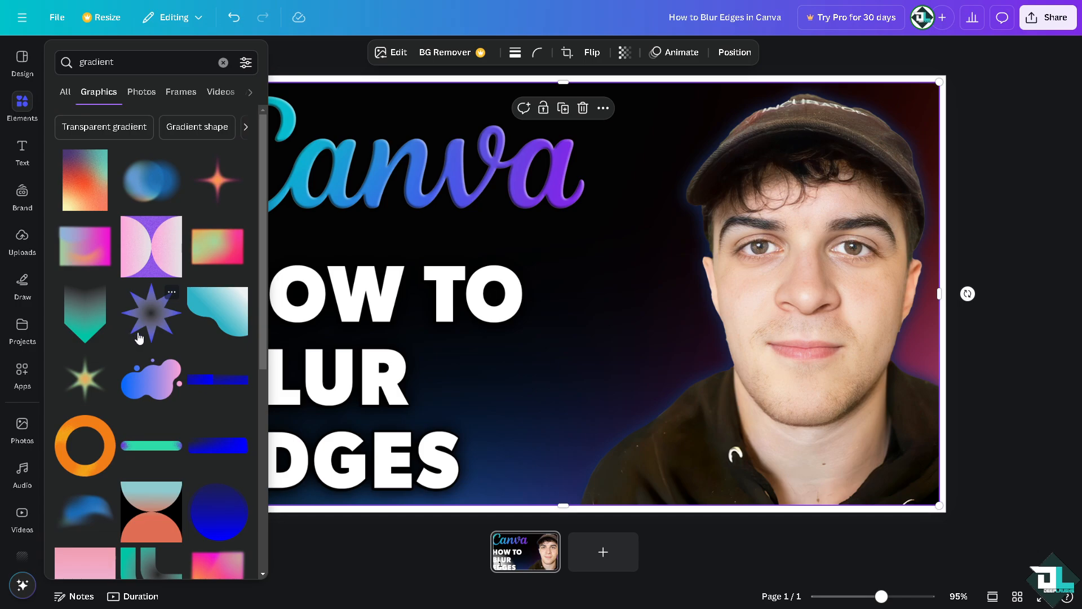
{"action": "left_click", "coordinate": [109, 129]}
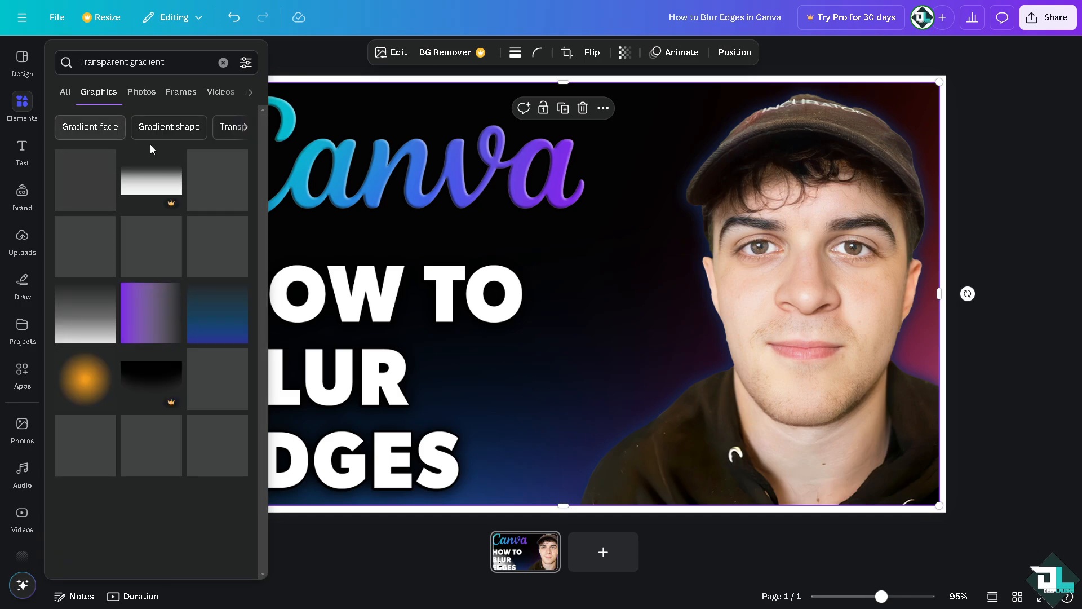
{"action": "left_click", "coordinate": [176, 133]}
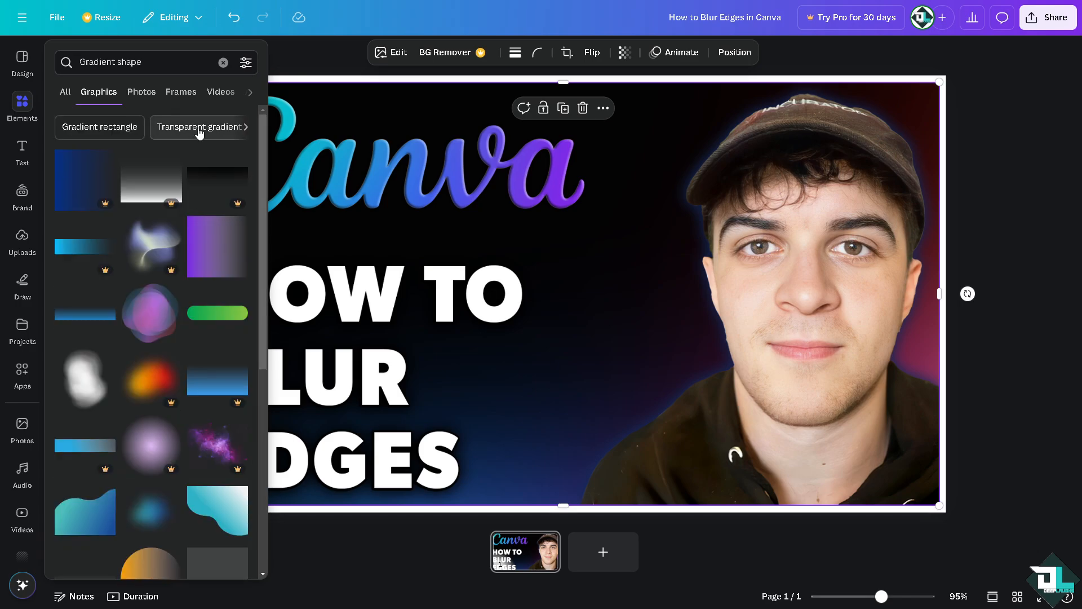
{"action": "left_click", "coordinate": [198, 133]}
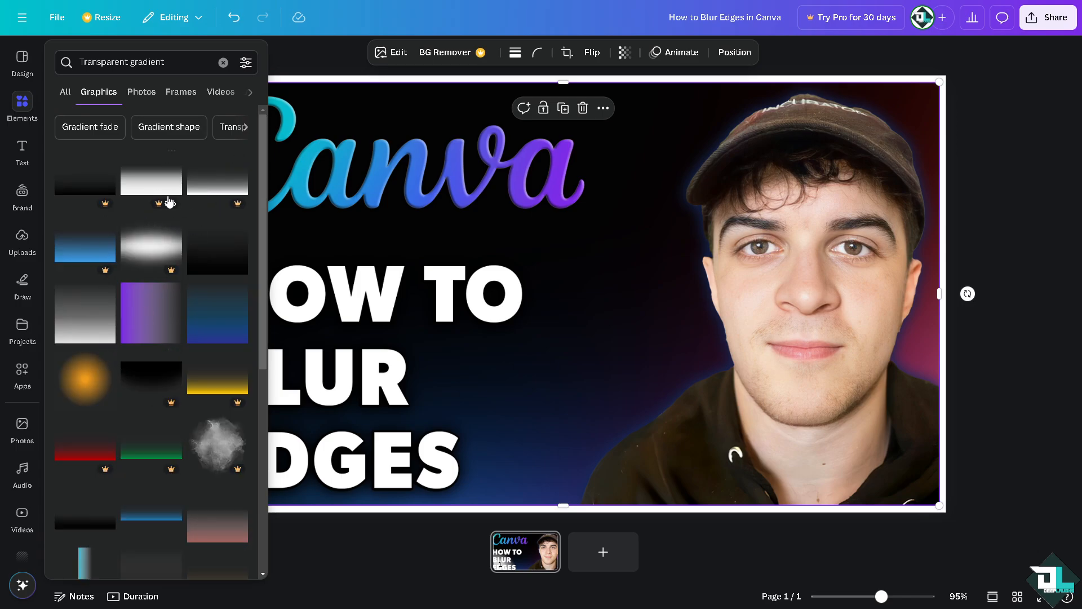
{"action": "scroll", "coordinate": [147, 394], "scroll_direction": "down", "scroll_amount": 2}
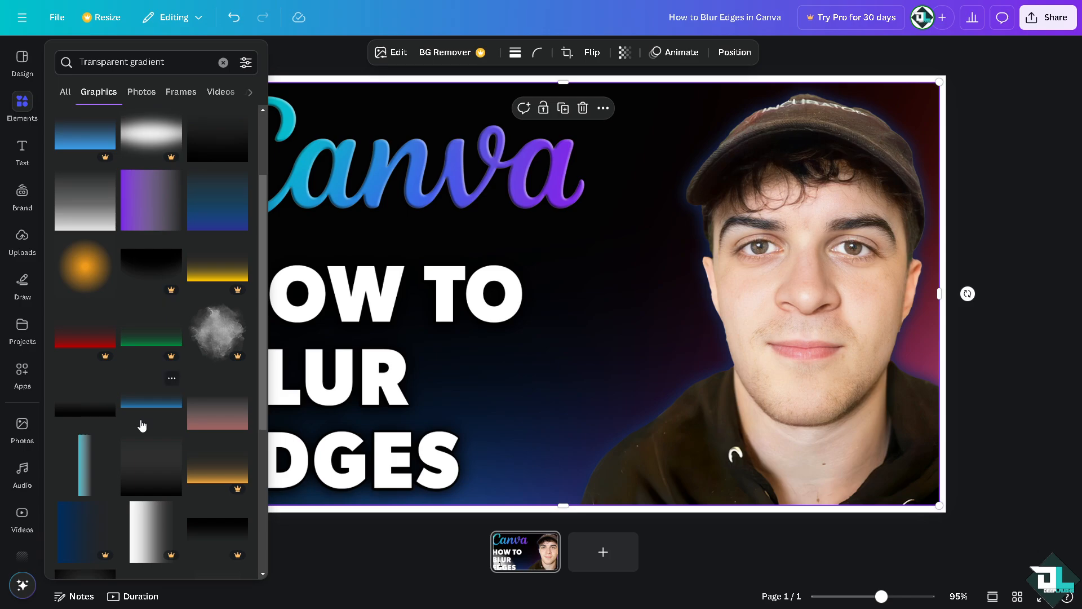
Add the blue transparent gradient, move it up and flip it horizontally.
{"action": "left_click", "coordinate": [148, 402]}
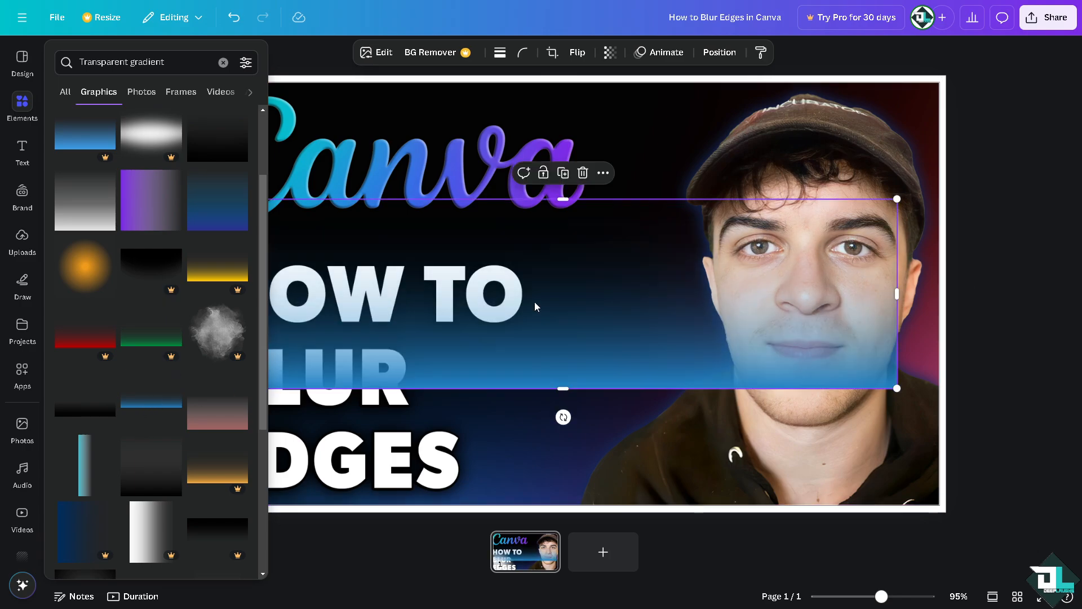
{"action": "left_click", "coordinate": [628, 273]}
{"action": "left_click", "coordinate": [632, 298]}
{"action": "left_click_drag", "start_coordinate": [632, 302], "coordinate": [648, 220]}
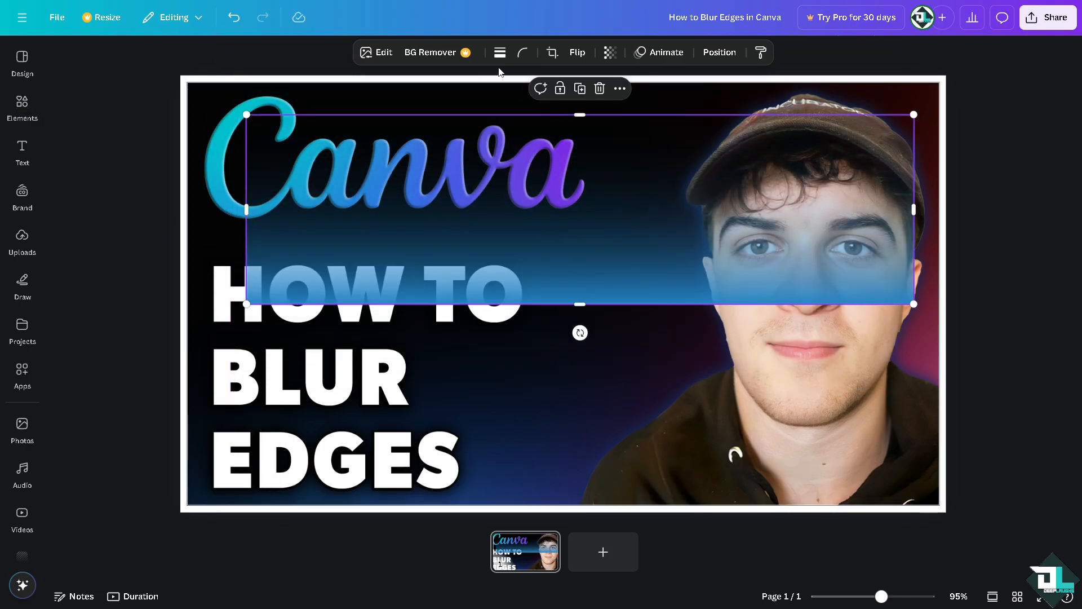
{"action": "left_click", "coordinate": [578, 53]}
{"action": "left_click", "coordinate": [587, 85]}
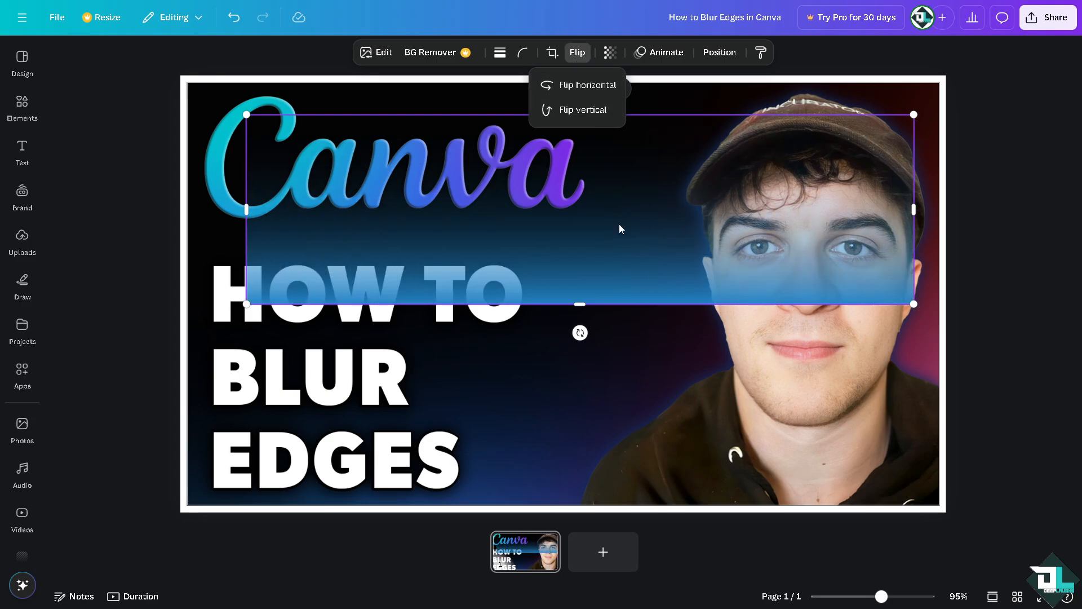
Resize the gradient into a thin full-width strip along the thumbnail's top edge.
{"action": "left_click_drag", "start_coordinate": [619, 227], "coordinate": [575, 132]}
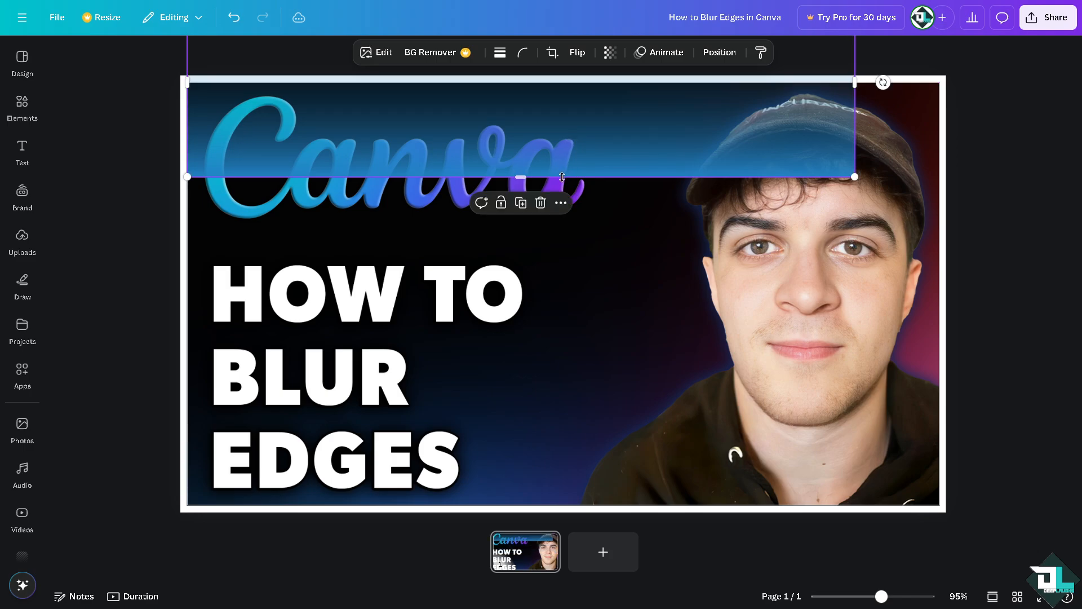
{"action": "left_click_drag", "start_coordinate": [523, 179], "coordinate": [527, 102]}
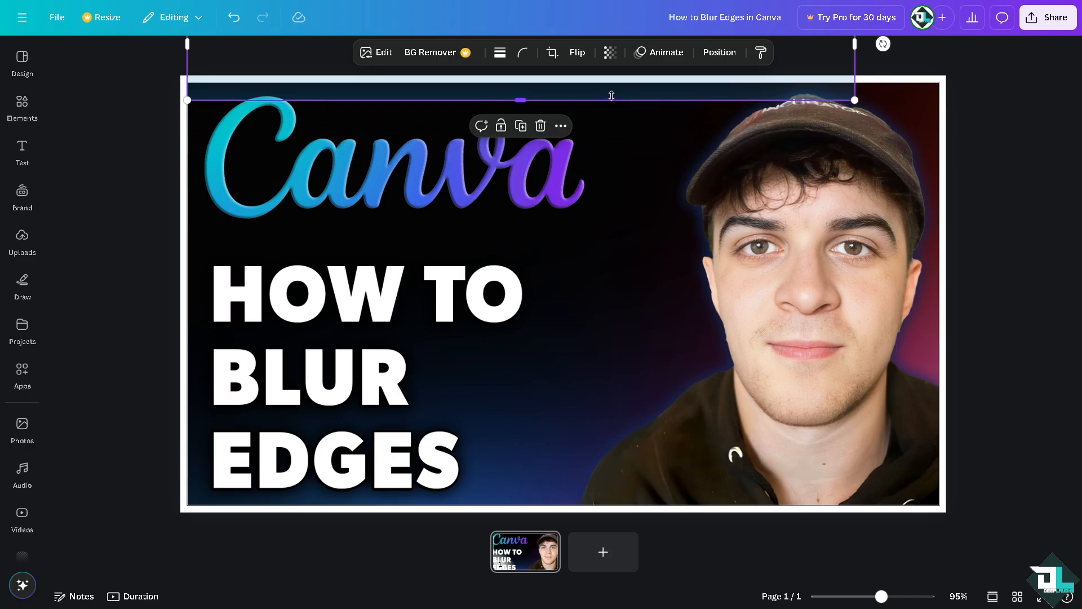
{"action": "left_click_drag", "start_coordinate": [647, 99], "coordinate": [650, 103]}
{"action": "left_click_drag", "start_coordinate": [521, 103], "coordinate": [523, 109]}
{"action": "left_click_drag", "start_coordinate": [854, 49], "coordinate": [948, 68]}
{"action": "left_click_drag", "start_coordinate": [867, 93], "coordinate": [871, 77]}
Duplicate the top gradient strip, move the copy across the face, and rotate it toward vertical.
{"action": "key", "text": "ctrl+d"}
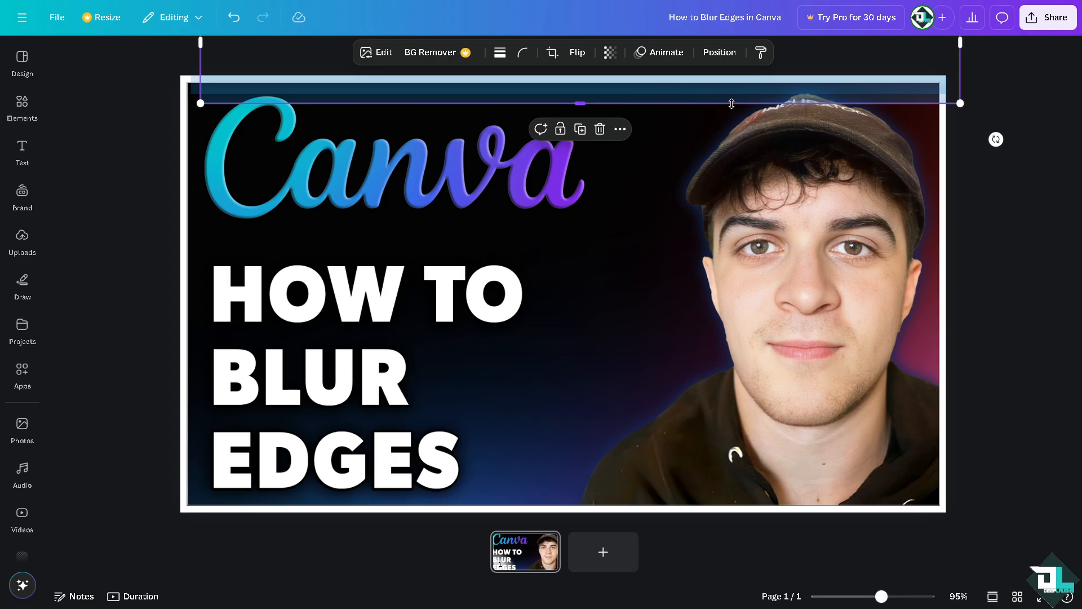
{"action": "left_click_drag", "start_coordinate": [731, 93], "coordinate": [708, 607]}
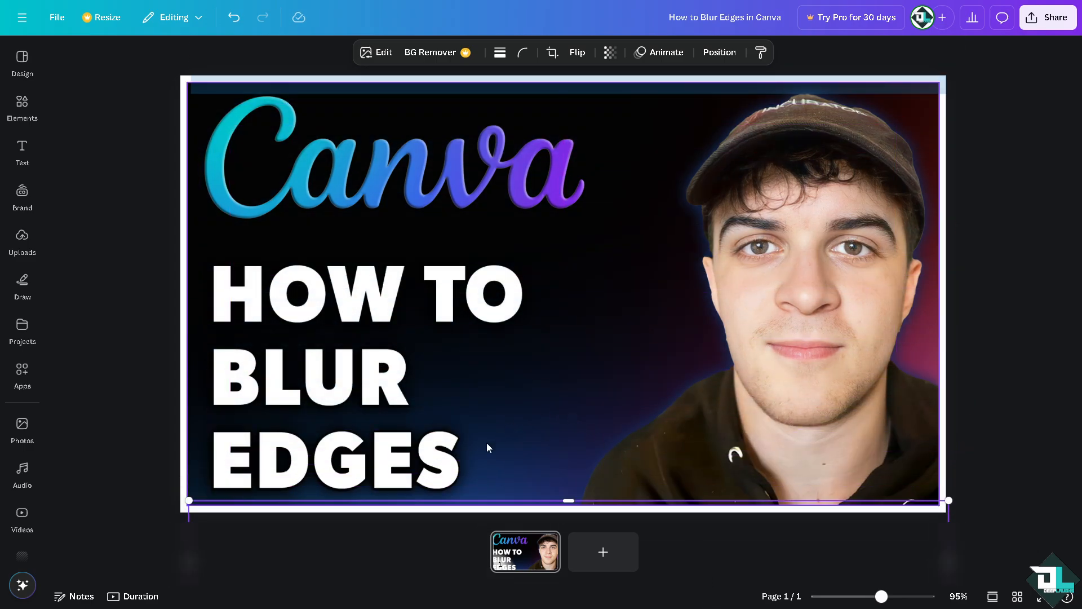
{"action": "left_click_drag", "start_coordinate": [406, 492], "coordinate": [480, 115]}
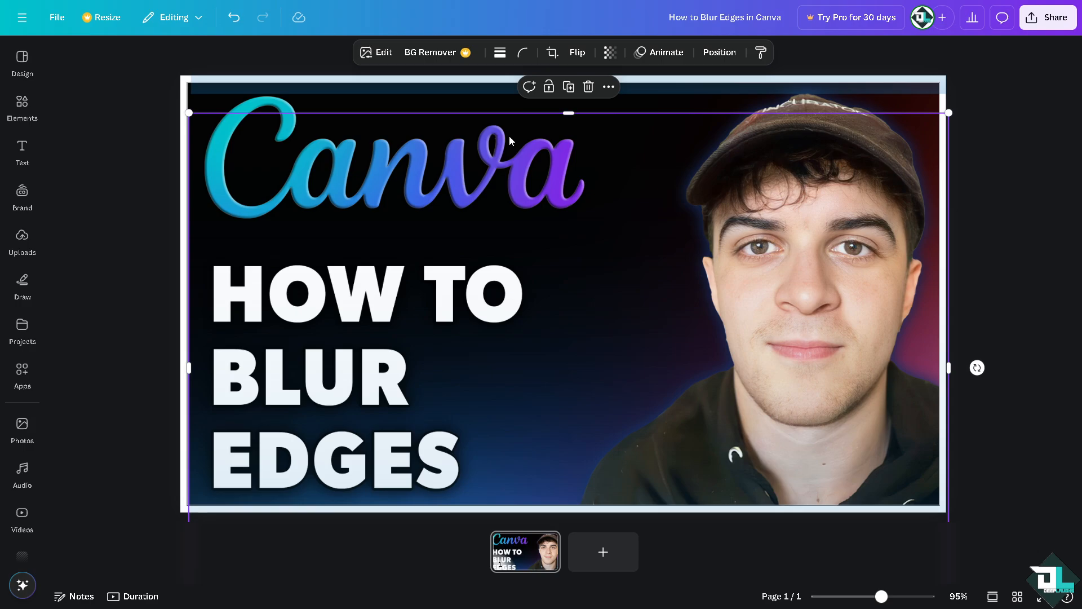
{"action": "key", "text": "ctrl+z"}
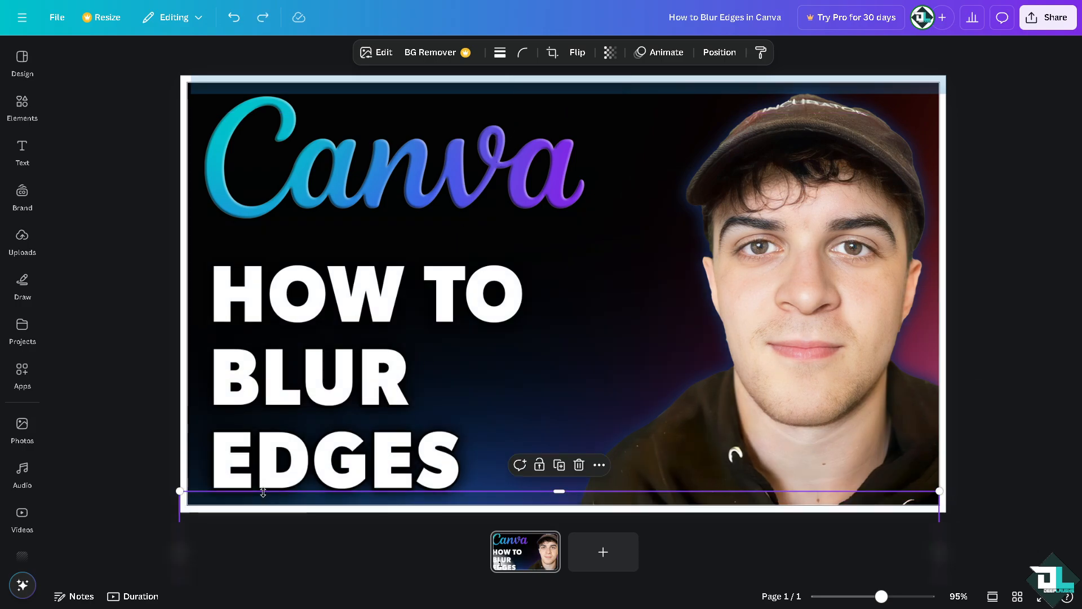
{"action": "left_click_drag", "start_coordinate": [799, 558], "coordinate": [823, 229]}
{"action": "left_click_drag", "start_coordinate": [593, 322], "coordinate": [441, 237]}
Straighten the strip vertically, flip it vertically, and line it along the thumbnail's left edge.
{"action": "left_click_drag", "start_coordinate": [622, 257], "coordinate": [1009, 273]}
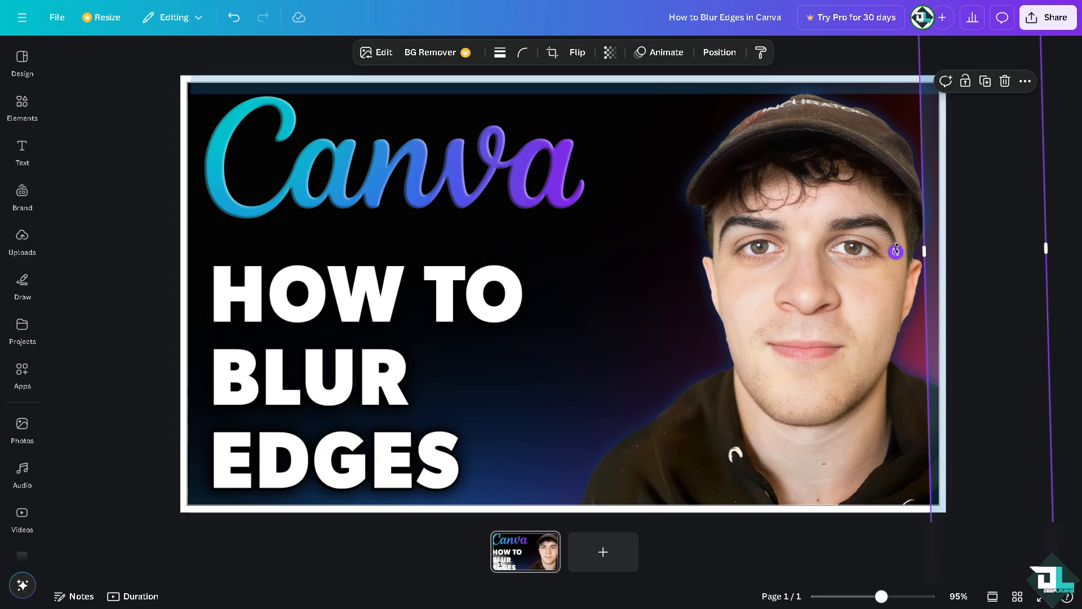
{"action": "left_click_drag", "start_coordinate": [896, 249], "coordinate": [896, 247]}
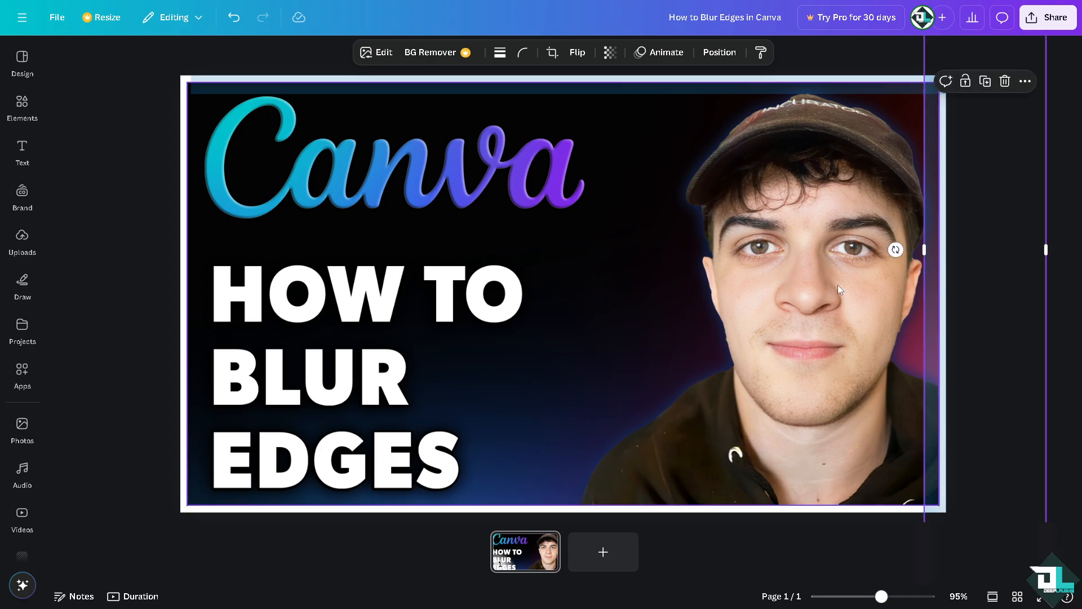
{"action": "left_click_drag", "start_coordinate": [973, 285], "coordinate": [214, 265]}
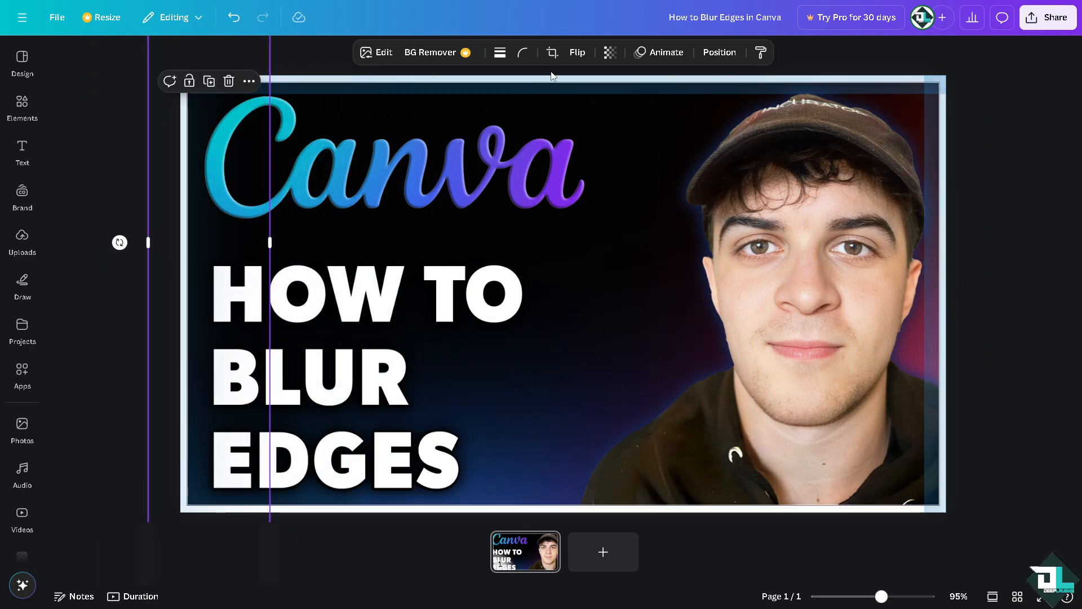
{"action": "left_click", "coordinate": [579, 56]}
{"action": "left_click", "coordinate": [597, 116]}
{"action": "left_click_drag", "start_coordinate": [218, 209], "coordinate": [145, 210]}
{"action": "left_click", "coordinate": [632, 237]}
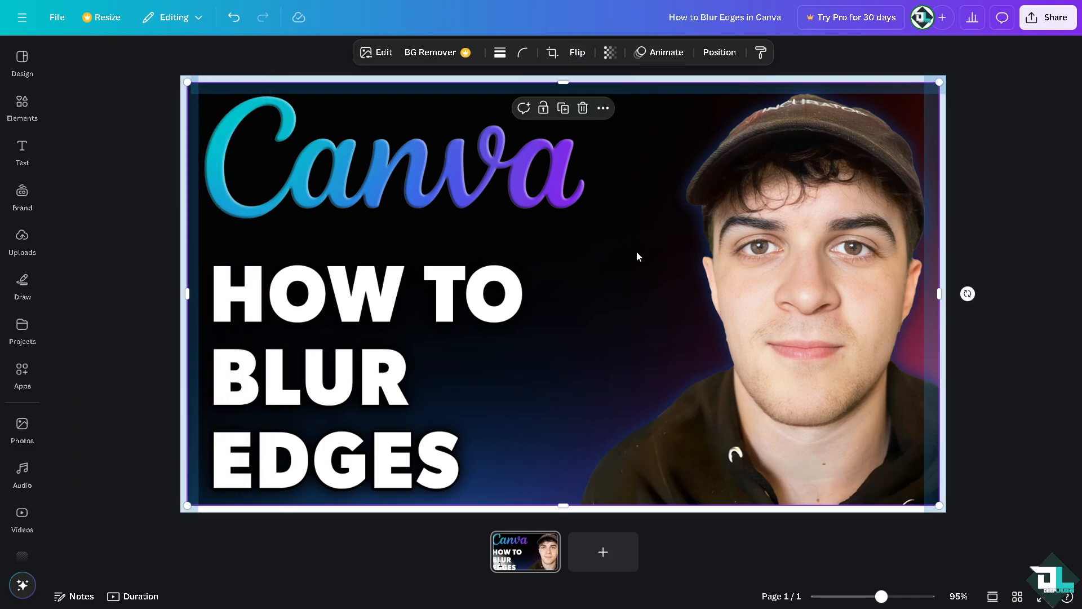
{"action": "left_click", "coordinate": [1024, 224]}
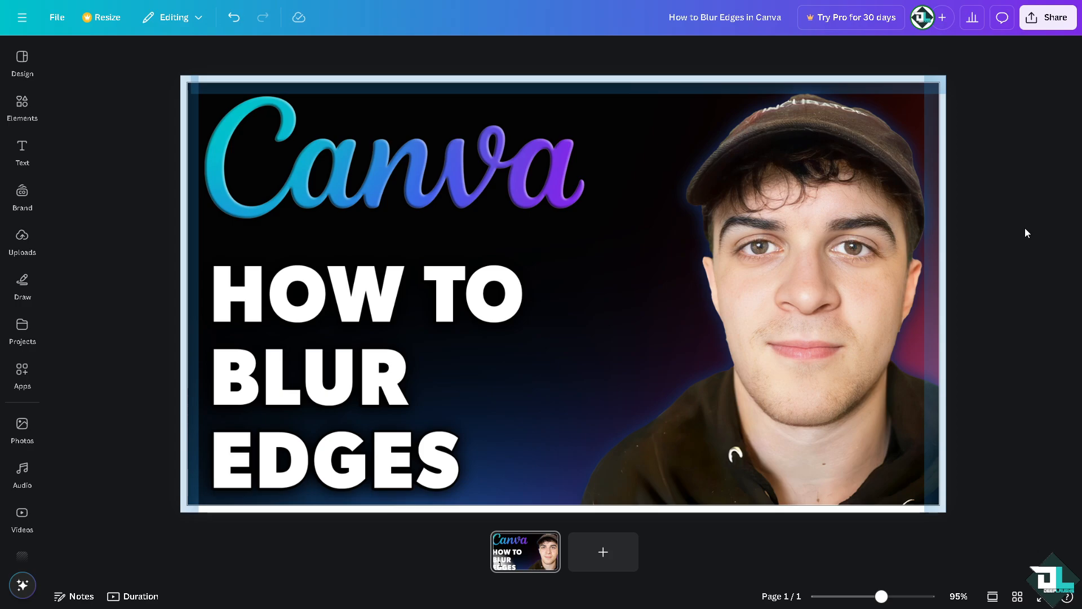
Make the top gradient strip more transparent, then add a blank second page.
{"action": "left_click", "coordinate": [734, 86]}
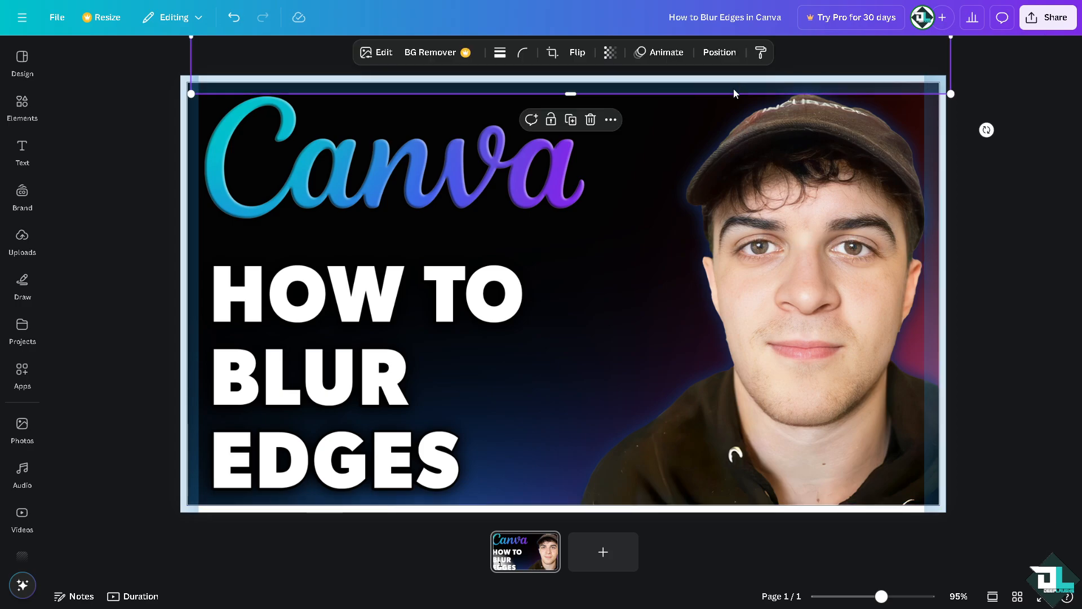
{"action": "left_click", "coordinate": [610, 52]}
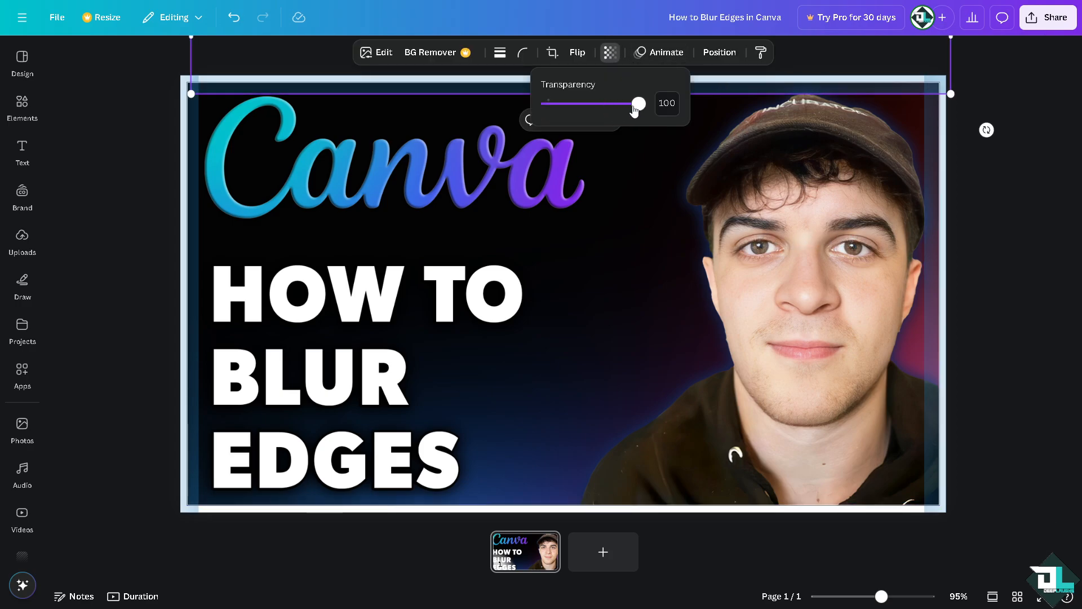
{"action": "left_click_drag", "start_coordinate": [635, 105], "coordinate": [598, 113]}
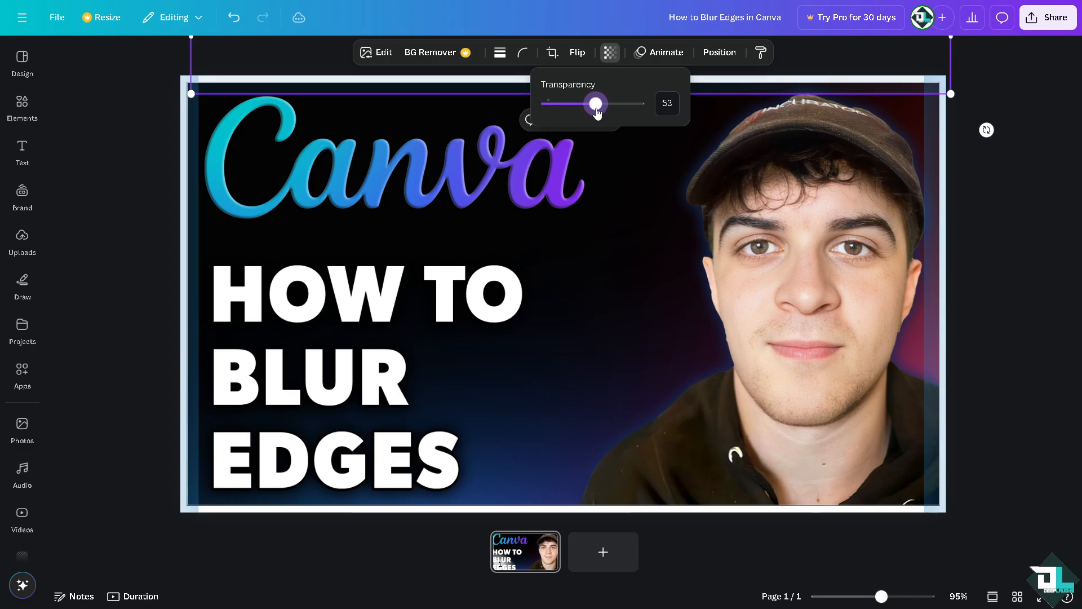
{"action": "left_click", "coordinate": [570, 193]}
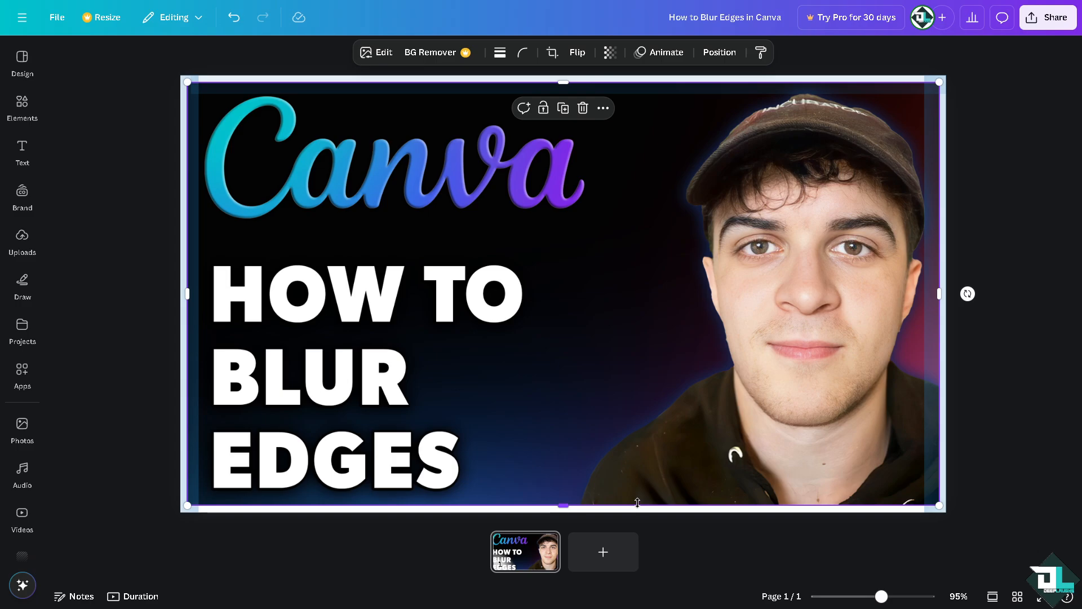
{"action": "left_click", "coordinate": [618, 553]}
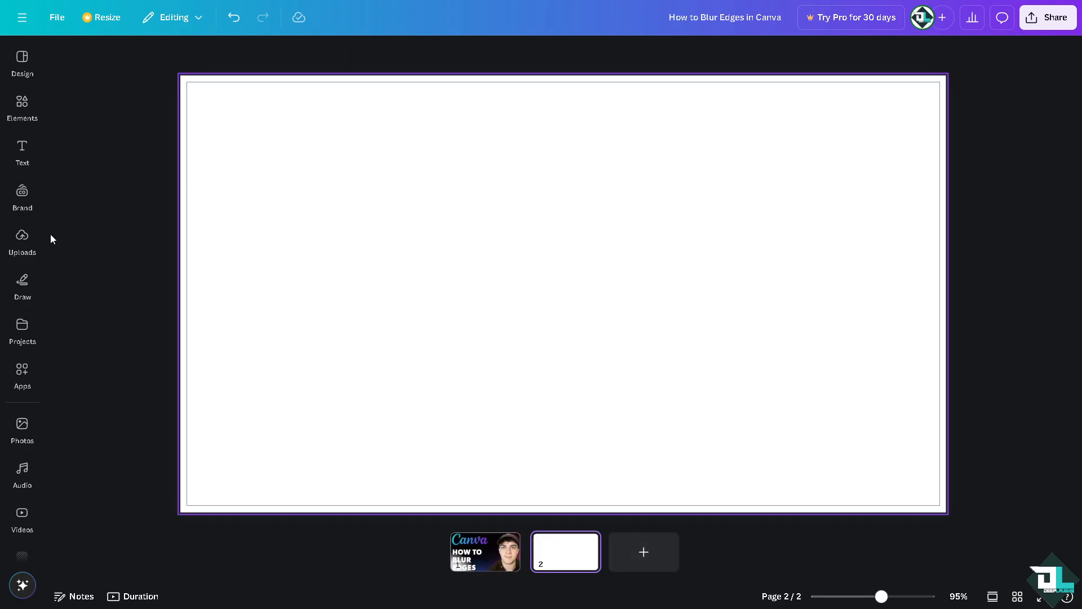
Set the city skyline image as page 2's background.
{"action": "scroll", "coordinate": [25, 253], "scroll_direction": "down", "scroll_amount": 2}
{"action": "left_click", "coordinate": [22, 491]}
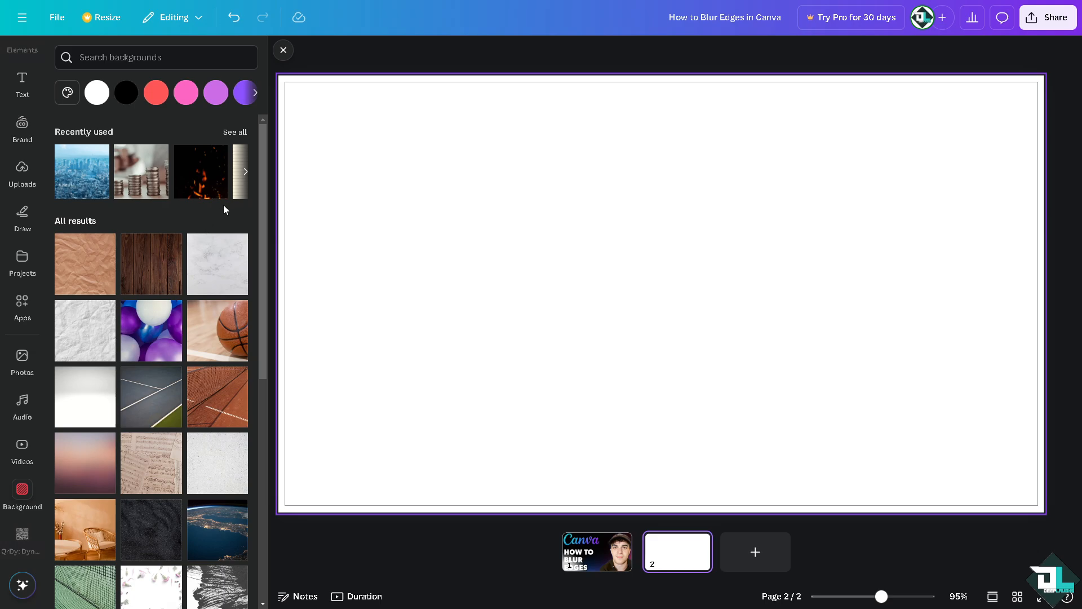
{"action": "left_click", "coordinate": [83, 183]}
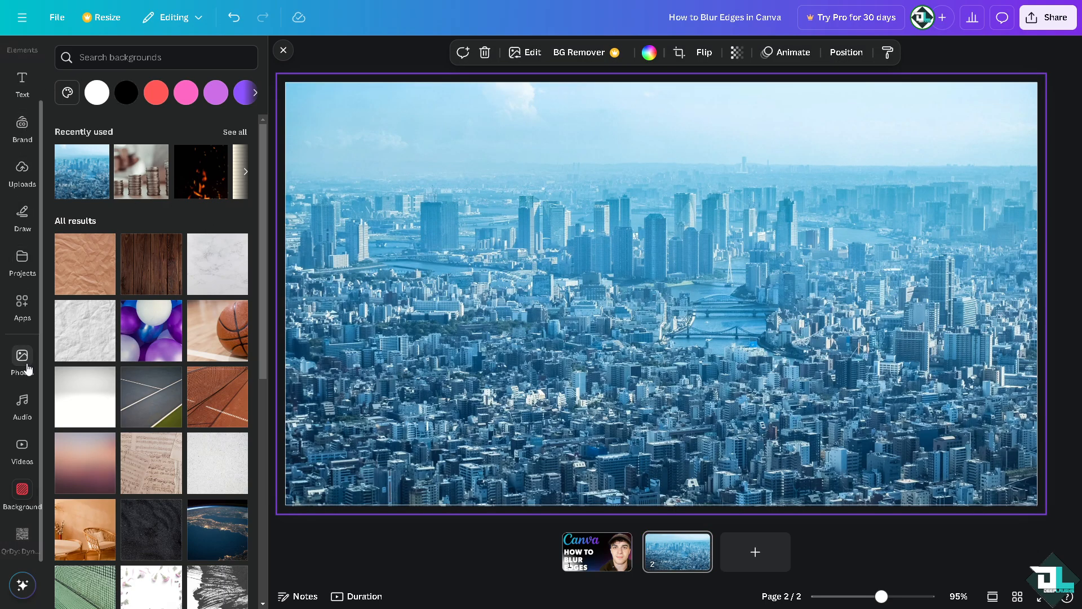
Place the smiling chef photo centred on page 2, stretched to the full page height.
{"action": "left_click", "coordinate": [24, 364]}
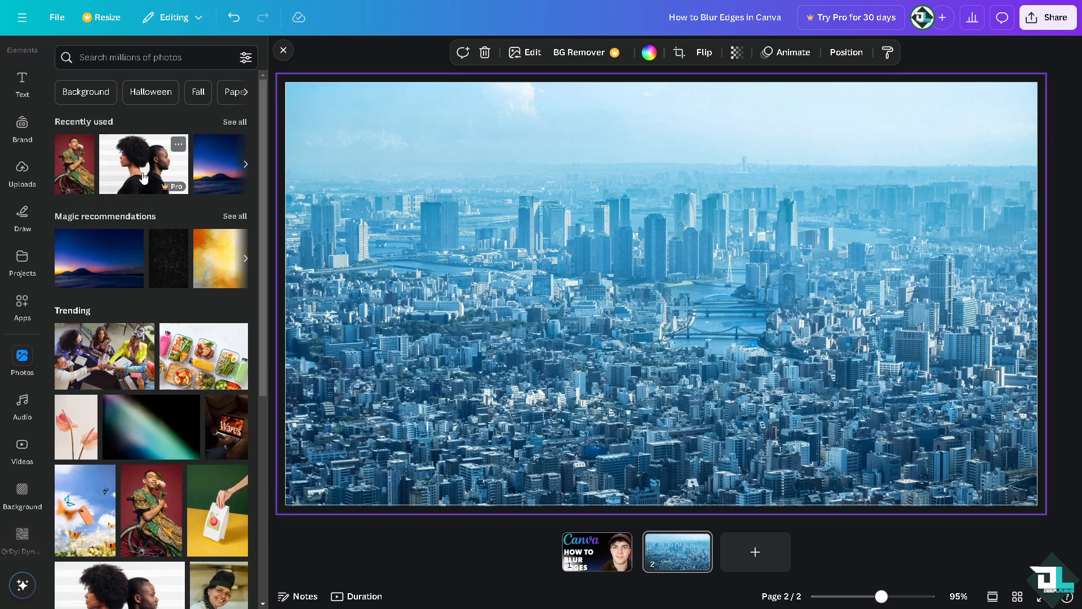
{"action": "left_click", "coordinate": [133, 185]}
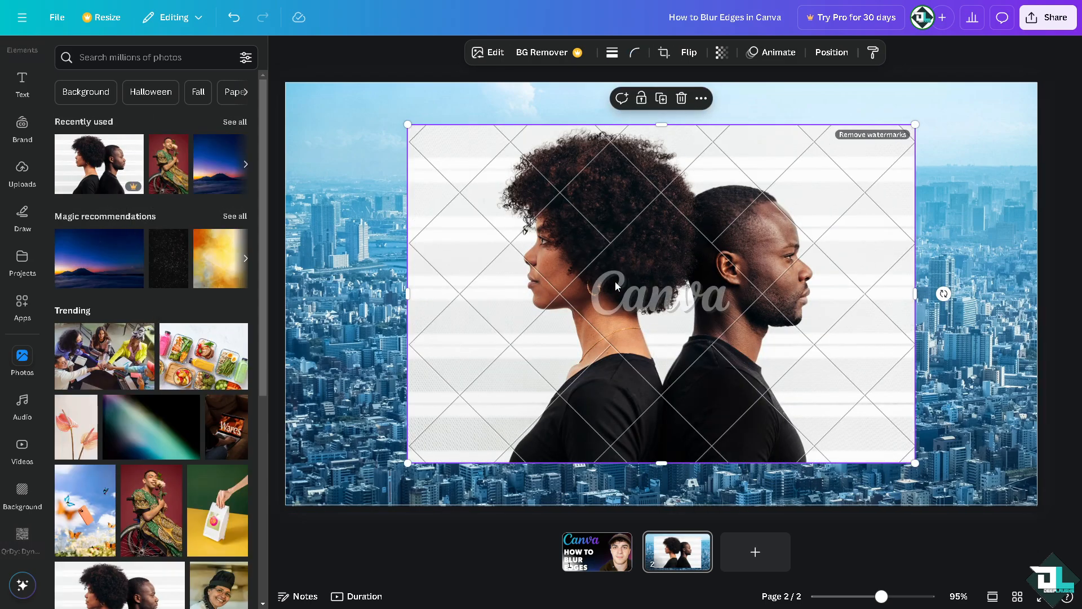
{"action": "key", "text": "Delete"}
{"action": "scroll", "coordinate": [204, 418], "scroll_direction": "down", "scroll_amount": 3}
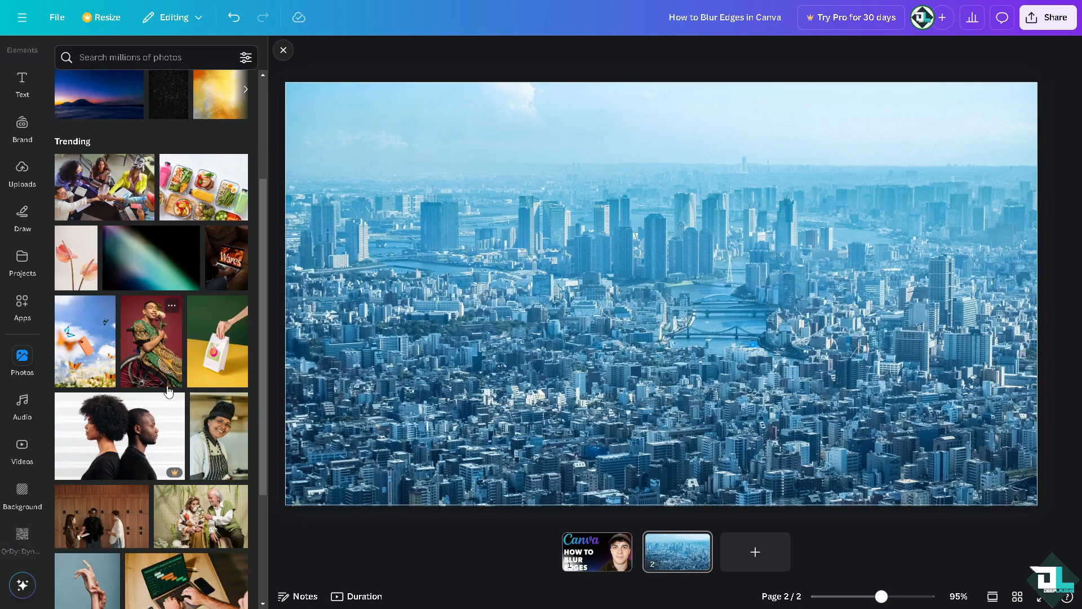
{"action": "left_click", "coordinate": [217, 439]}
{"action": "left_click_drag", "start_coordinate": [773, 125], "coordinate": [812, 68]}
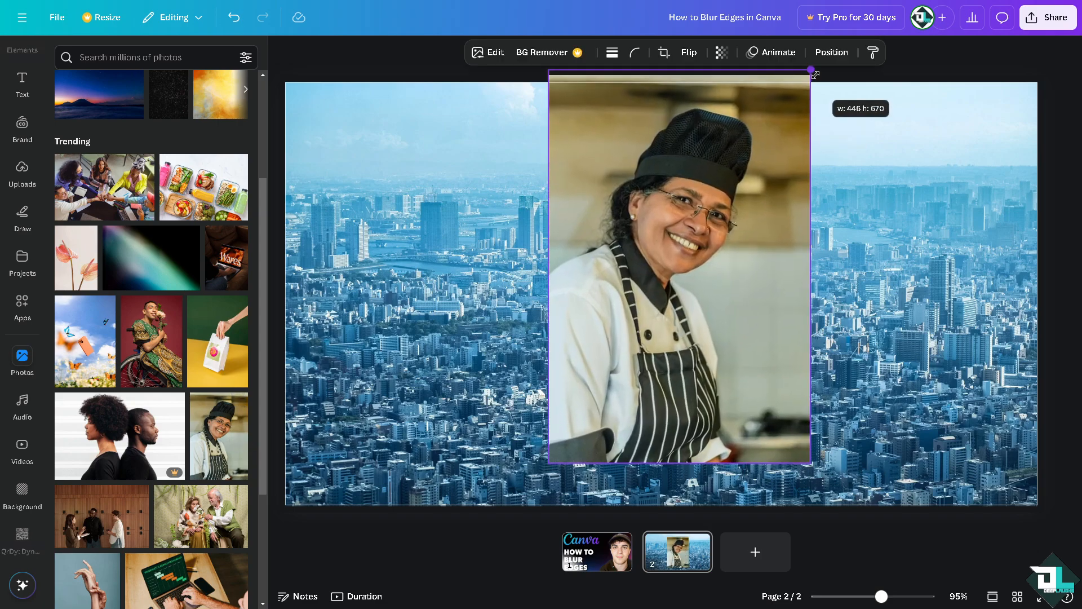
{"action": "left_click_drag", "start_coordinate": [761, 183], "coordinate": [737, 226]}
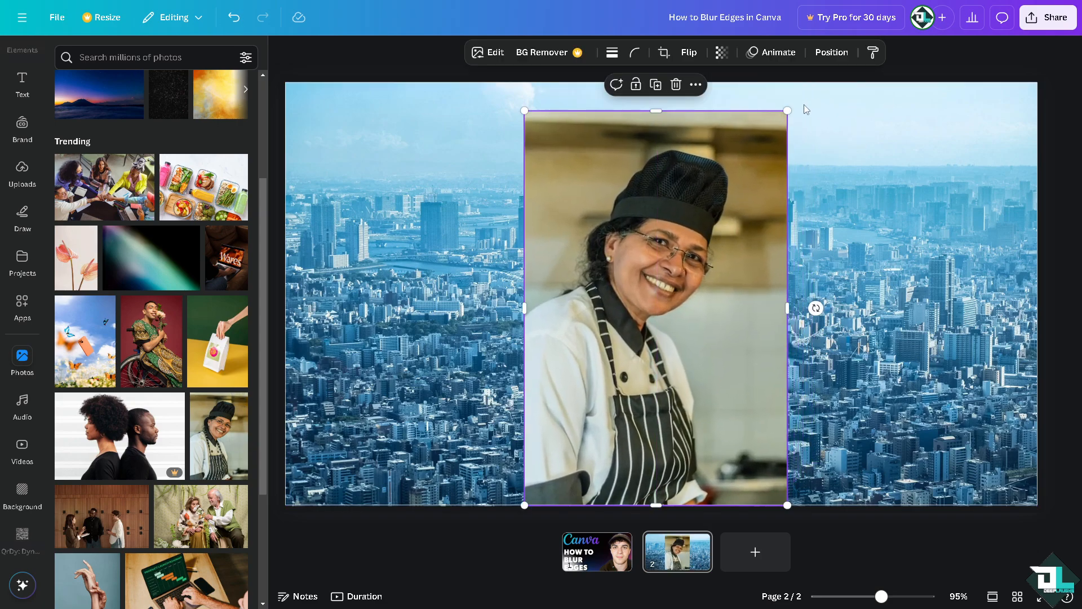
{"action": "left_click_drag", "start_coordinate": [784, 111], "coordinate": [807, 82]}
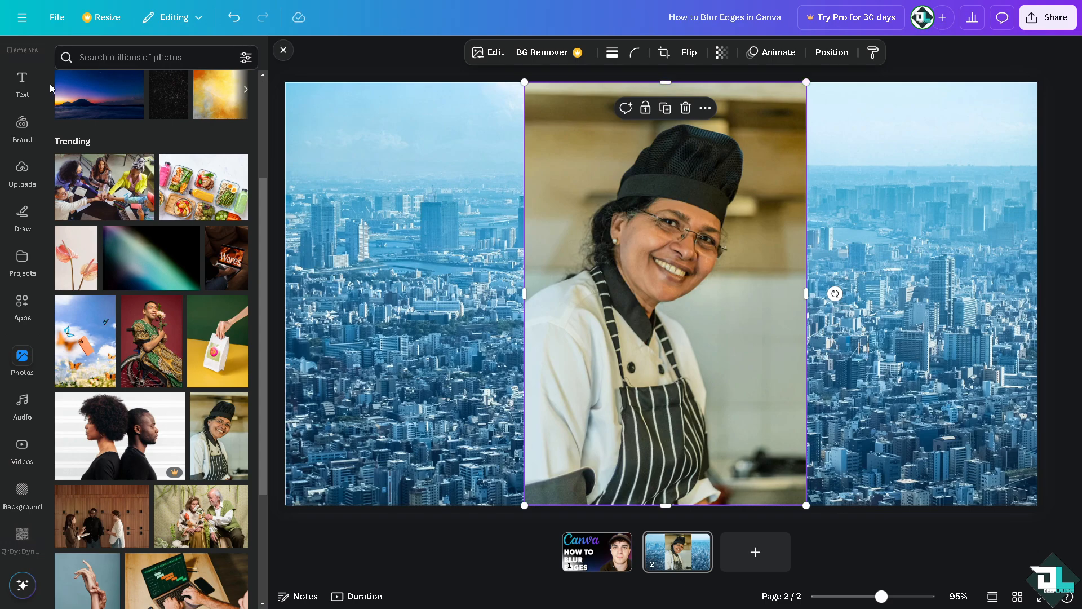
{"action": "scroll", "coordinate": [22, 169], "scroll_direction": "up", "scroll_amount": 2}
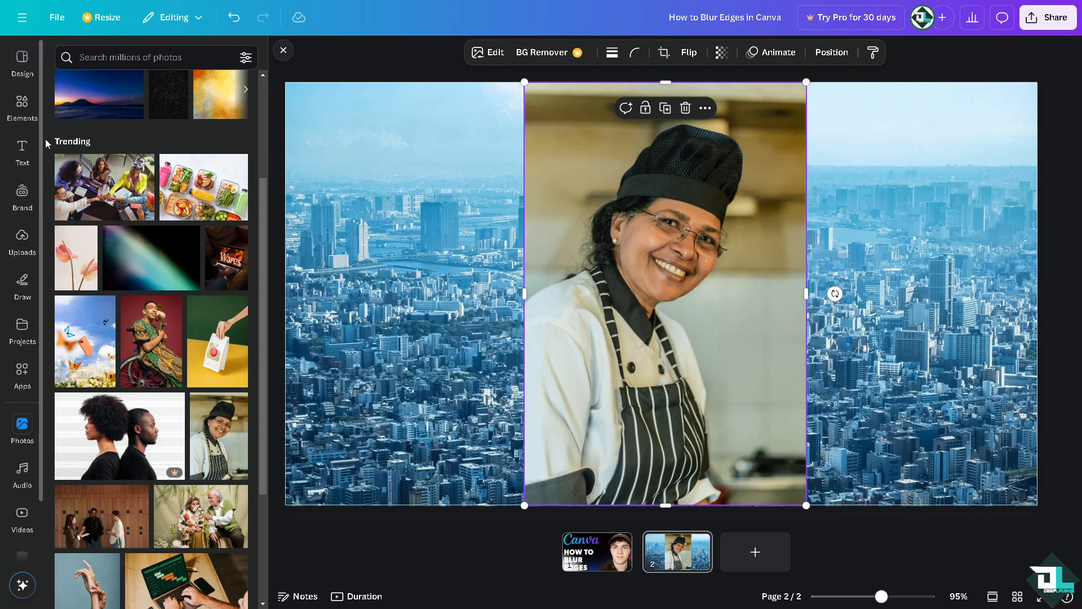
Add a grey transparent gradient over the chef photo, widened to span it.
{"action": "left_click", "coordinate": [22, 104]}
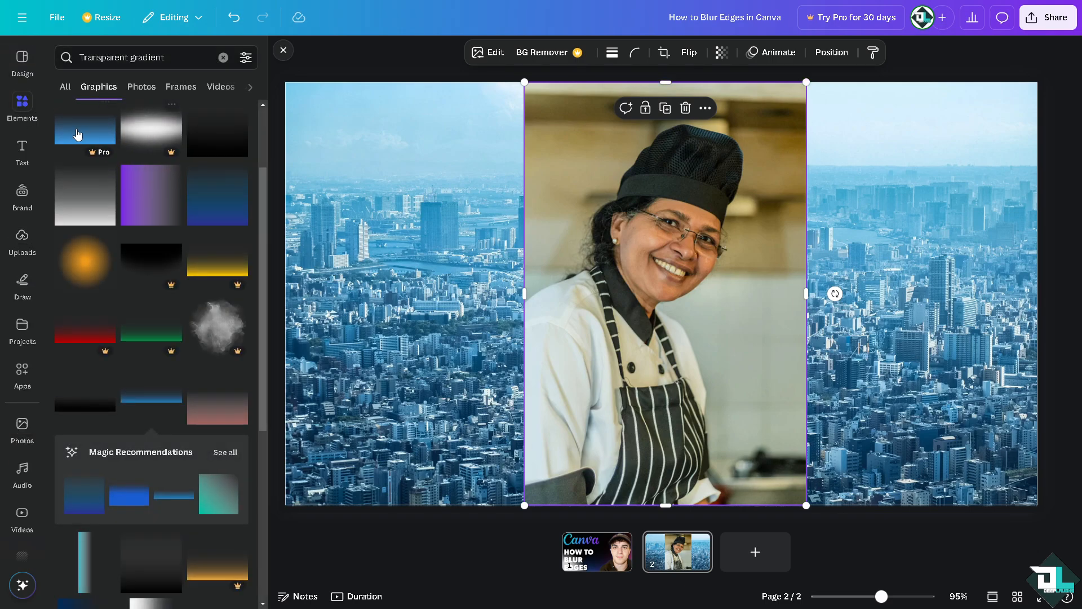
{"action": "left_click_drag", "start_coordinate": [632, 241], "coordinate": [580, 405]}
{"action": "left_click_drag", "start_coordinate": [584, 388], "coordinate": [584, 374]}
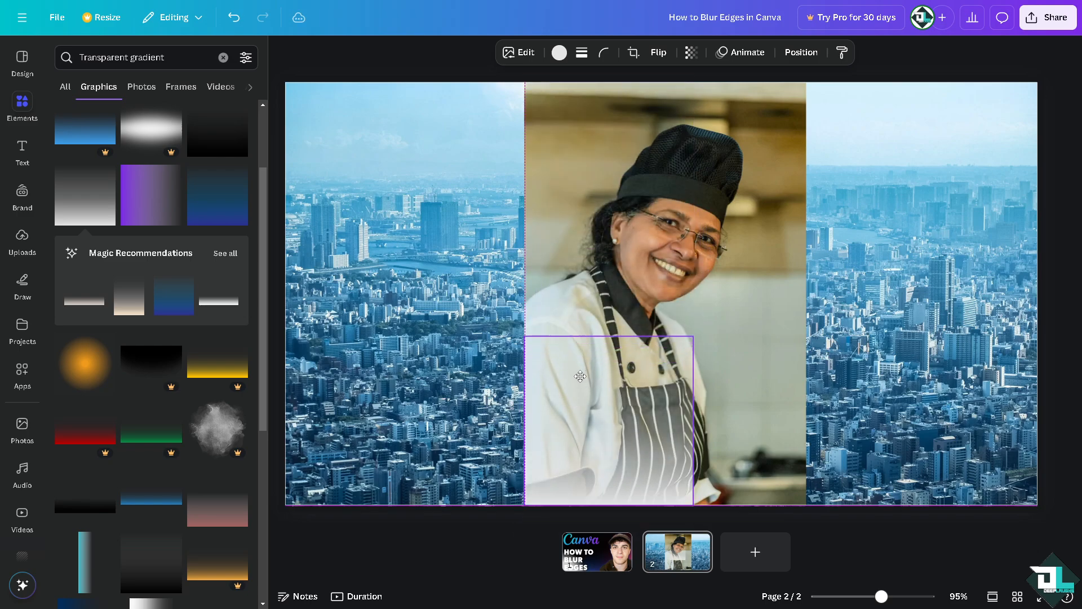
{"action": "left_click_drag", "start_coordinate": [689, 336], "coordinate": [857, 268]}
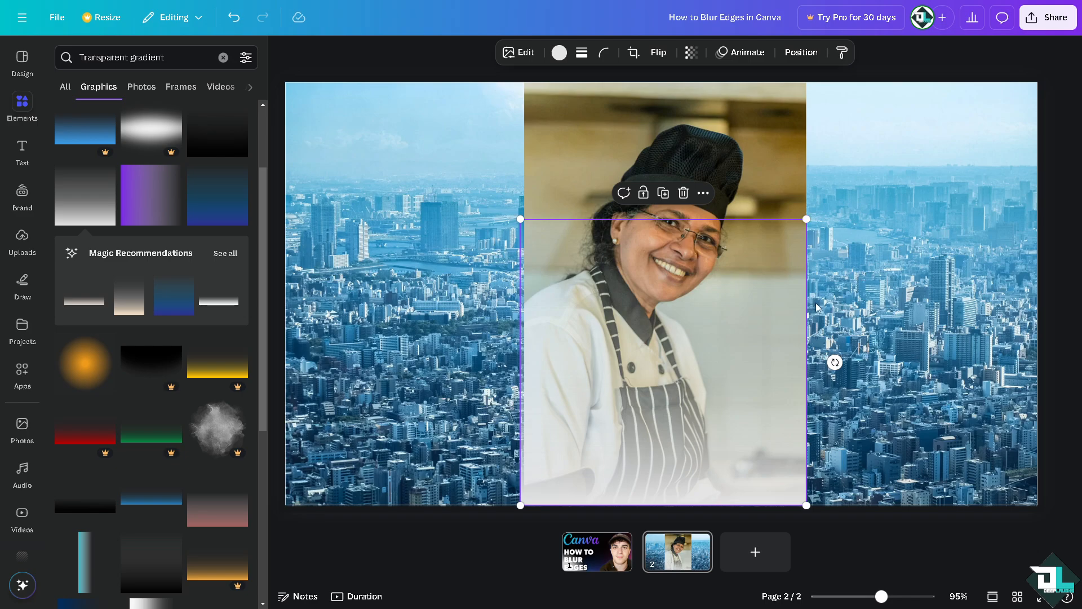
{"action": "left_click_drag", "start_coordinate": [682, 370], "coordinate": [681, 273]}
Flip the gradient vertically and move it up toward the chef photo's top edge.
{"action": "left_click", "coordinate": [660, 57]}
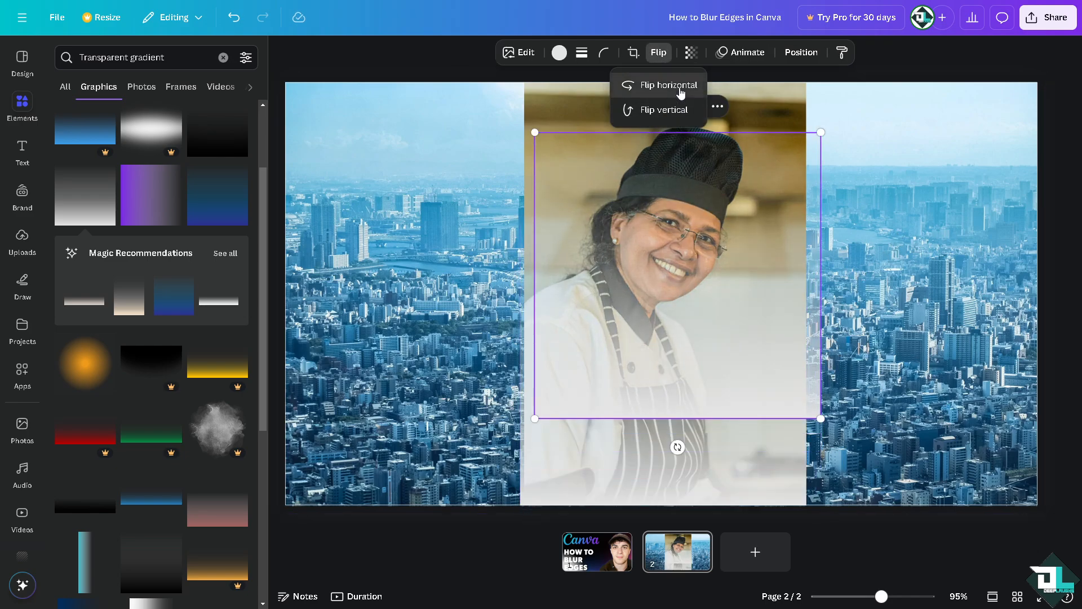
{"action": "left_click", "coordinate": [664, 109]}
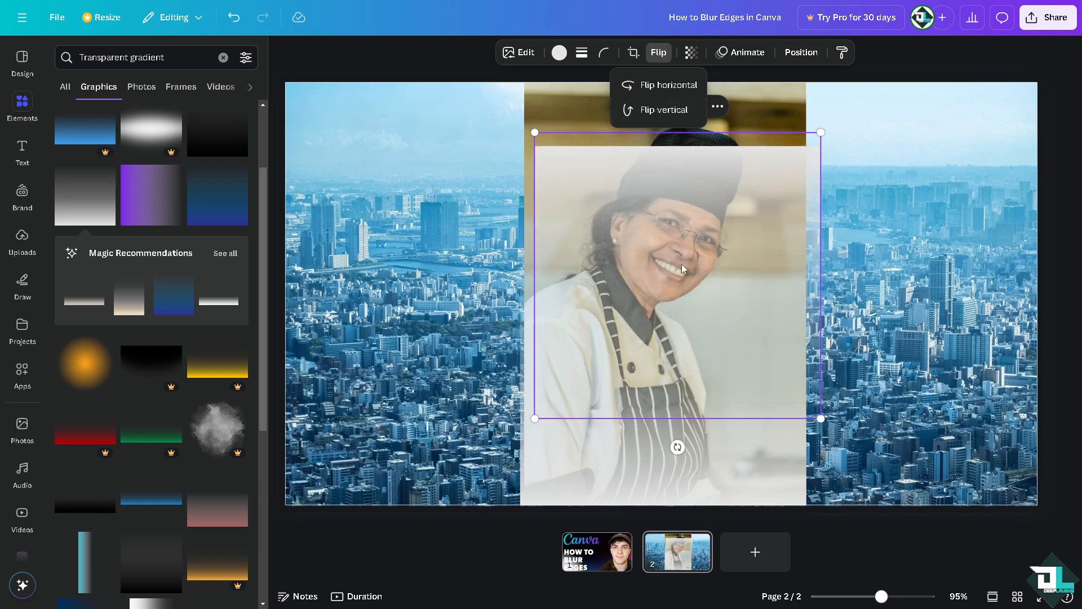
{"action": "left_click_drag", "start_coordinate": [682, 264], "coordinate": [677, 80]}
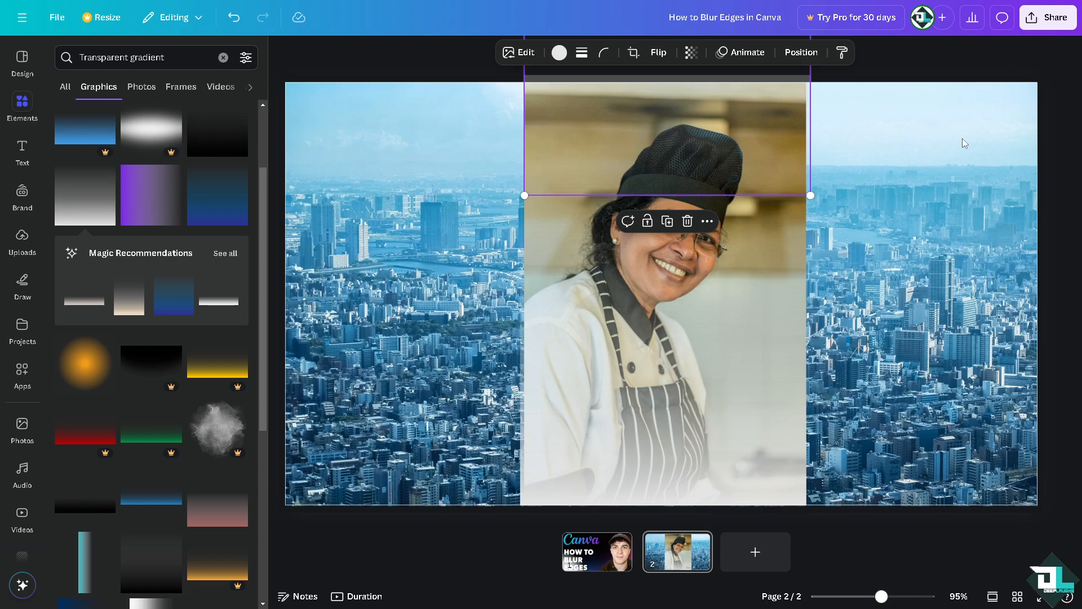
{"action": "left_click", "coordinate": [905, 138]}
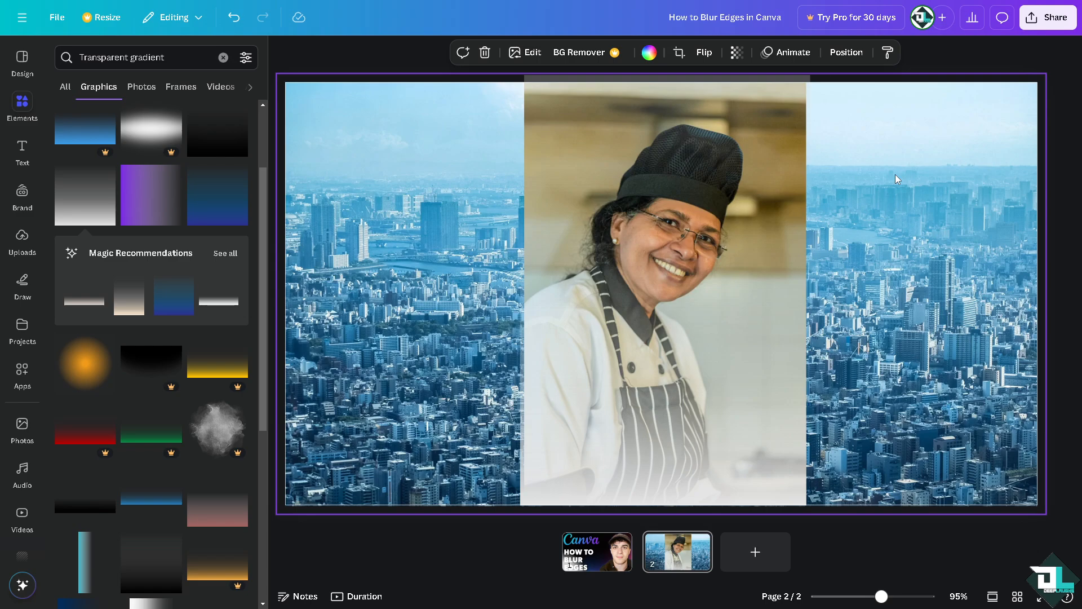